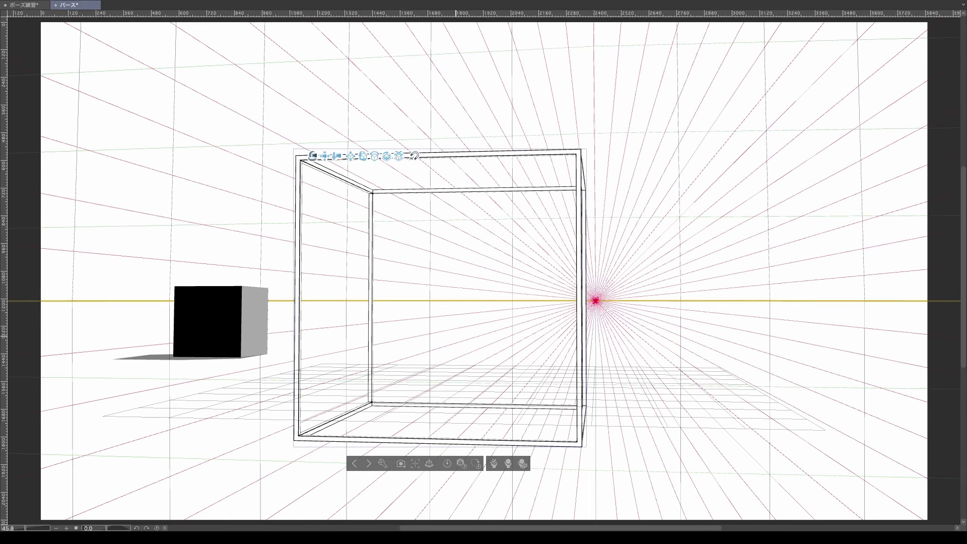
Orbit the 3D camera around the frame cube, undo the last camera turn, and deselect the 3D object
{"action": "left_click_drag", "start_coordinate": [522, 340], "coordinate": [392, 328]}
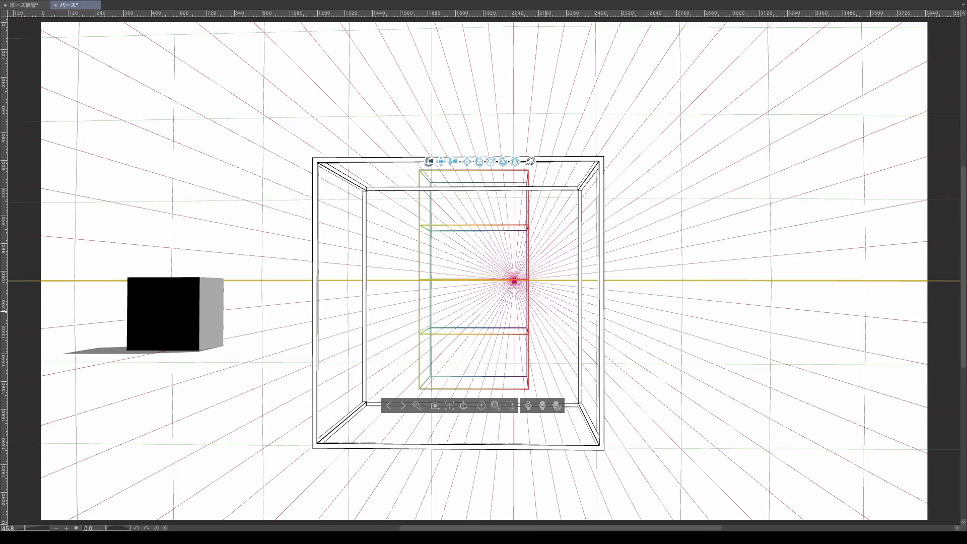
{"action": "left_click_drag", "start_coordinate": [537, 311], "coordinate": [431, 306]}
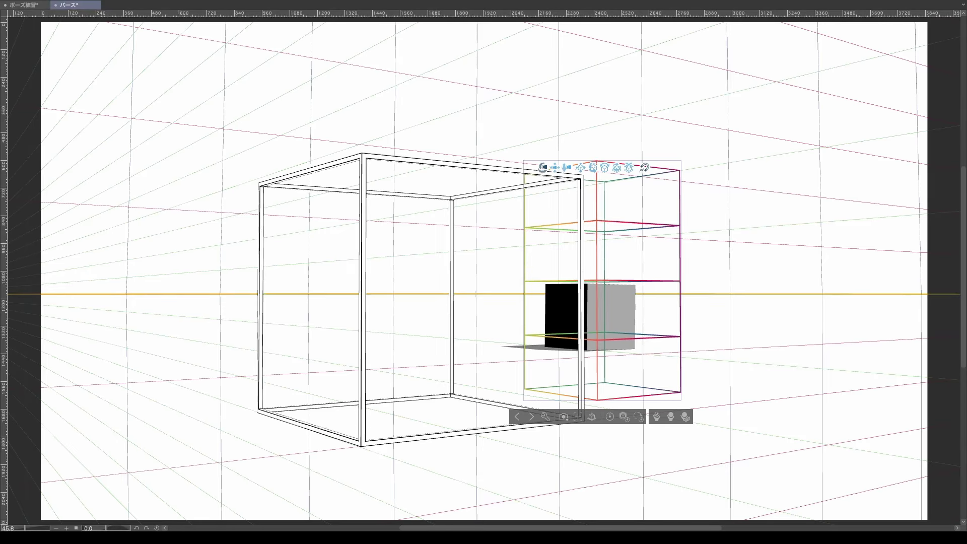
{"action": "key", "text": "ctrl+z"}
{"action": "left_click", "coordinate": [524, 338]}
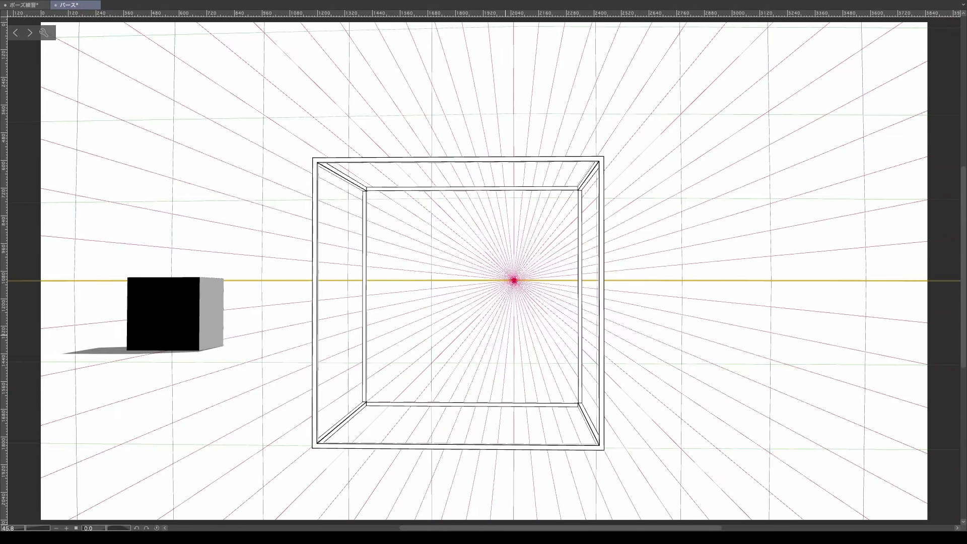
{"action": "mouse_move", "coordinate": [520, 342]}
{"action": "left_mouse_down"}
{"action": "mouse_move", "coordinate": [559, 359]}
{"action": "mouse_move", "coordinate": [571, 424]}
{"action": "mouse_move", "coordinate": [541, 437]}
{"action": "mouse_move", "coordinate": [536, 342]}
{"action": "left_mouse_up"}
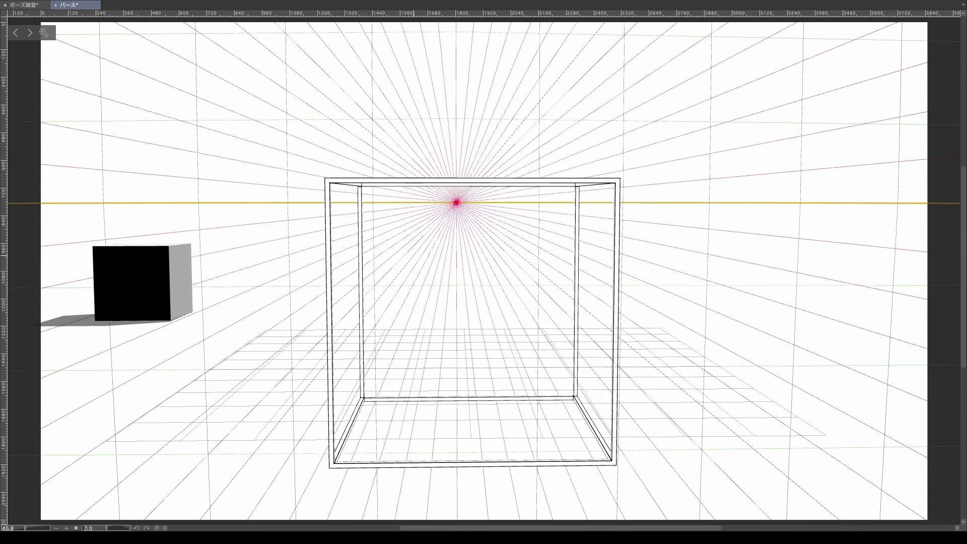
Select the frame cube and rotate the camera around it, raising and lowering the horizon line
{"action": "left_click", "coordinate": [329, 323]}
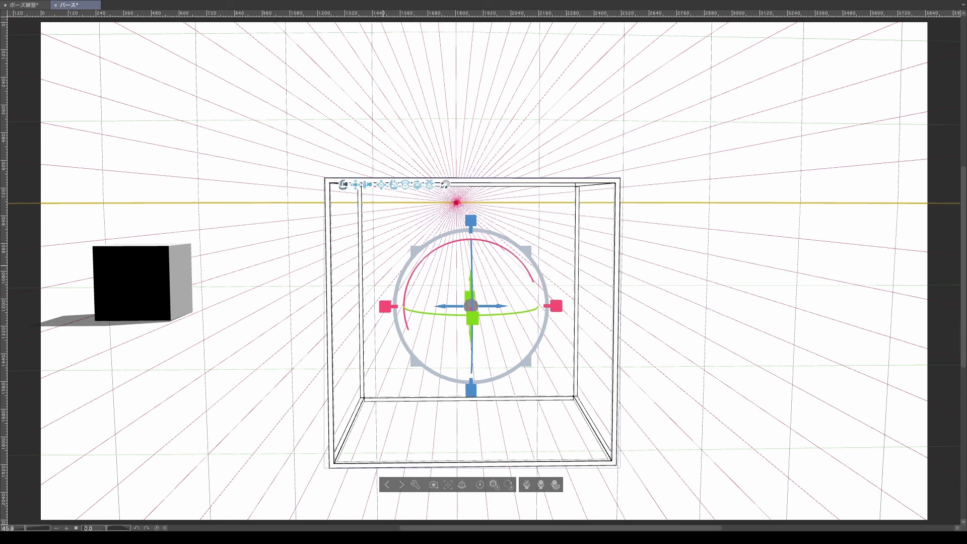
{"action": "left_click", "coordinate": [381, 237]}
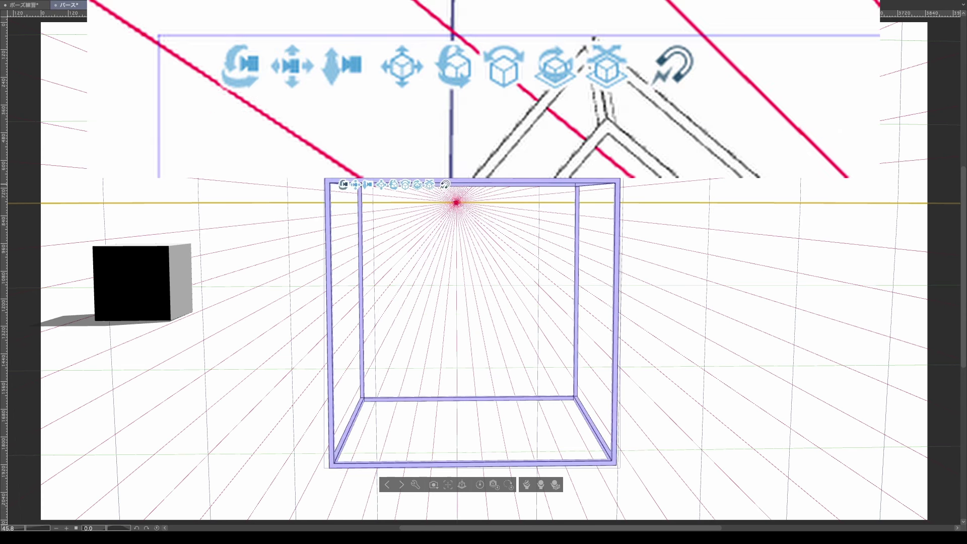
{"action": "left_click_drag", "start_coordinate": [343, 185], "coordinate": [354, 159]}
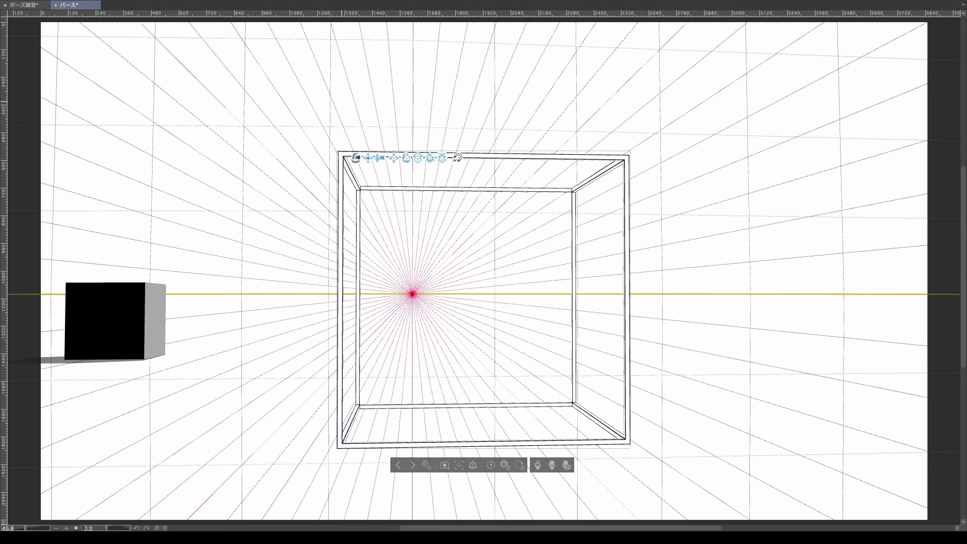
{"action": "left_click_drag", "start_coordinate": [468, 302], "coordinate": [480, 359]}
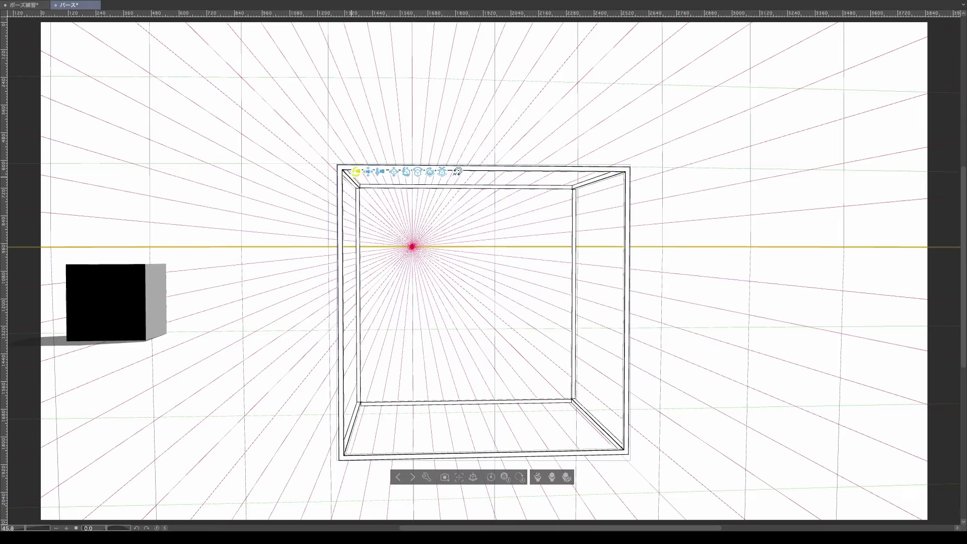
{"action": "mouse_move", "coordinate": [356, 171]}
{"action": "left_mouse_down"}
{"action": "mouse_move", "coordinate": [383, 236]}
{"action": "mouse_move", "coordinate": [353, 183]}
{"action": "left_mouse_up"}
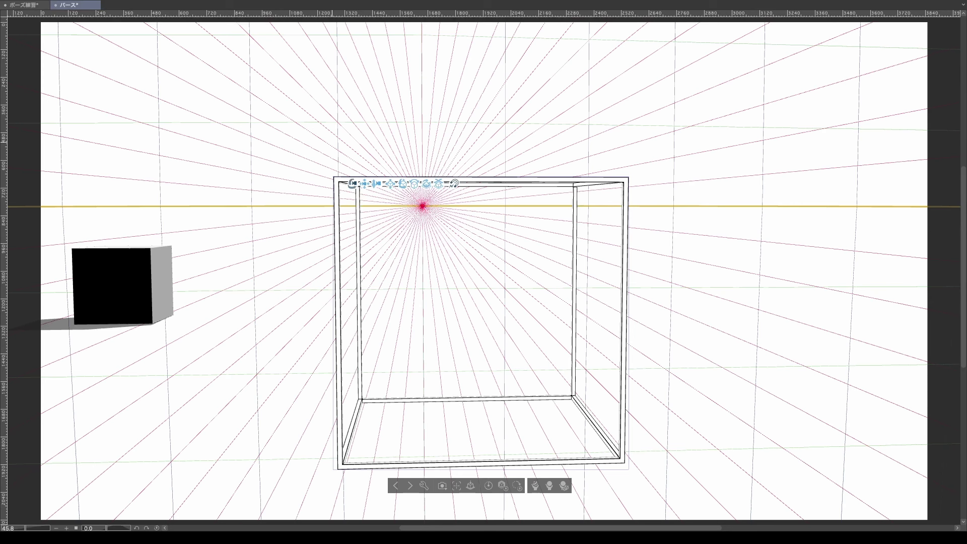
{"action": "mouse_move", "coordinate": [354, 185]}
{"action": "left_mouse_down"}
{"action": "mouse_move", "coordinate": [449, 267]}
{"action": "mouse_move", "coordinate": [468, 146]}
{"action": "mouse_move", "coordinate": [403, 118]}
{"action": "mouse_move", "coordinate": [350, 154]}
{"action": "mouse_move", "coordinate": [351, 174]}
{"action": "left_mouse_up"}
{"action": "mouse_move", "coordinate": [353, 227]}
{"action": "left_mouse_down"}
{"action": "mouse_move", "coordinate": [353, 213]}
{"action": "mouse_move", "coordinate": [352, 251]}
{"action": "mouse_move", "coordinate": [343, 181]}
{"action": "mouse_move", "coordinate": [327, 214]}
{"action": "mouse_move", "coordinate": [327, 187]}
{"action": "mouse_move", "coordinate": [327, 224]}
{"action": "mouse_move", "coordinate": [323, 181]}
{"action": "mouse_move", "coordinate": [333, 191]}
{"action": "mouse_move", "coordinate": [333, 282]}
{"action": "mouse_move", "coordinate": [317, 236]}
{"action": "mouse_move", "coordinate": [302, 277]}
{"action": "mouse_move", "coordinate": [292, 247]}
{"action": "mouse_move", "coordinate": [240, 251]}
{"action": "left_mouse_up"}
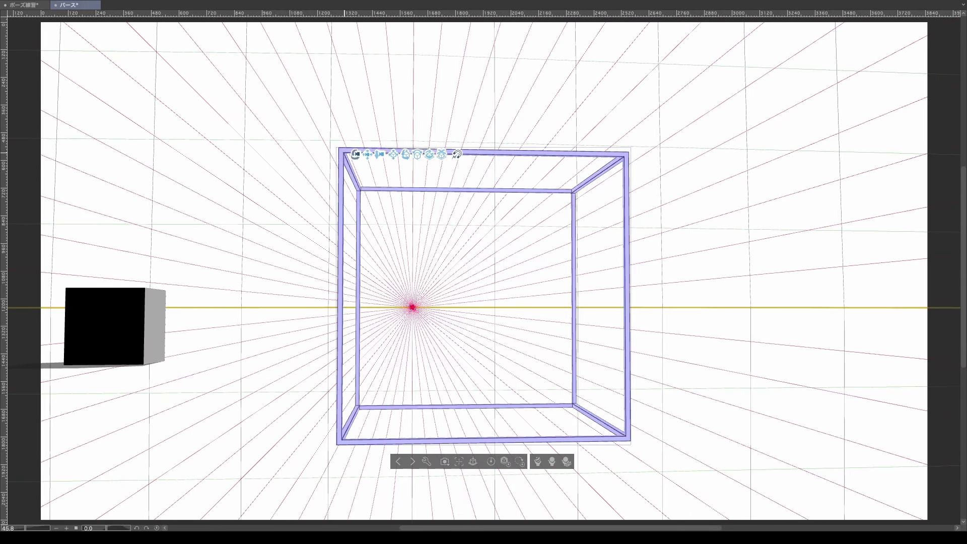
Pan the camera and bring it closer to the frame cube, and tilt it so the horizon sits near the cube's top
{"action": "left_click", "coordinate": [367, 154]}
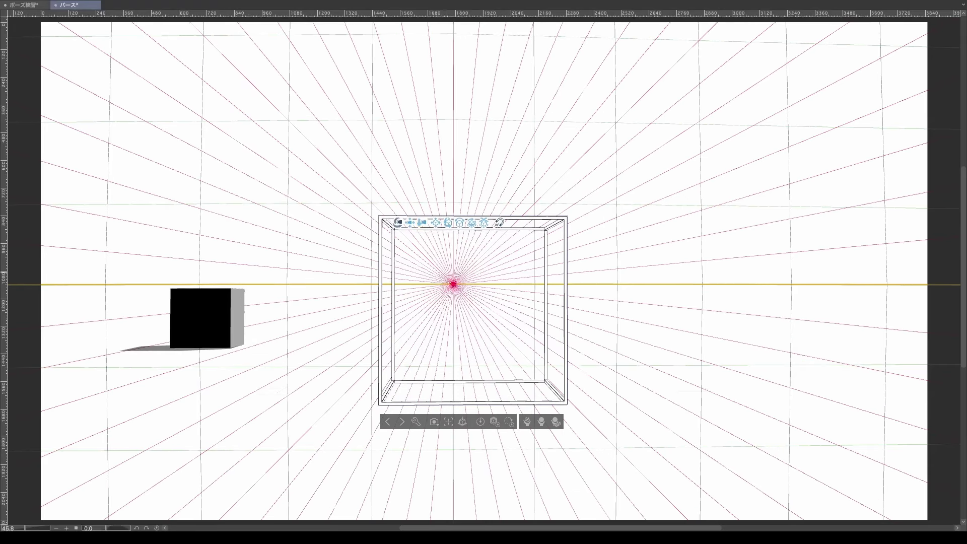
{"action": "left_click_drag", "start_coordinate": [387, 224], "coordinate": [360, 196]}
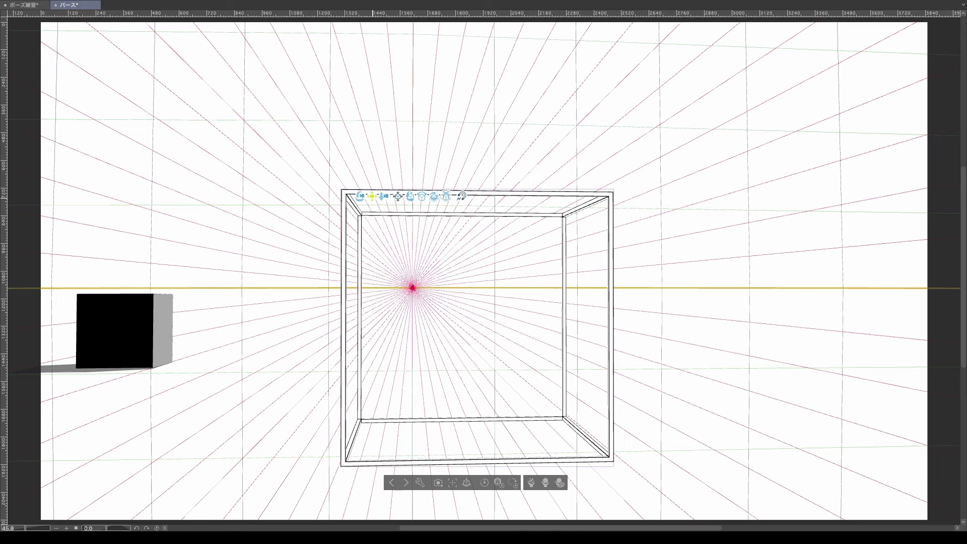
{"action": "mouse_move", "coordinate": [360, 196]}
{"action": "left_mouse_down"}
{"action": "mouse_move", "coordinate": [372, 198]}
{"action": "mouse_move", "coordinate": [362, 210]}
{"action": "left_mouse_up"}
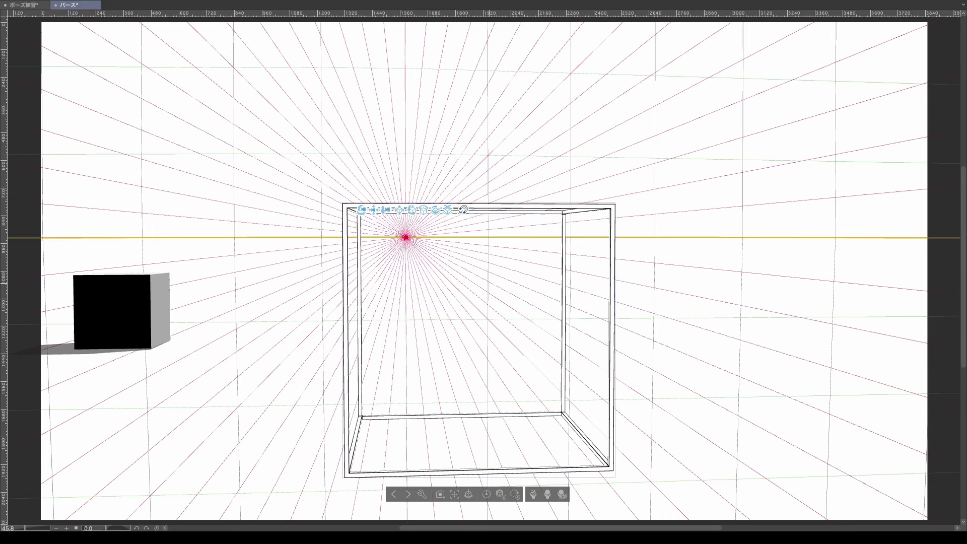
Move the frame cube across the scene and back with the object move control, and rotate it freely in 3D
{"action": "left_click_drag", "start_coordinate": [399, 210], "coordinate": [697, 183]}
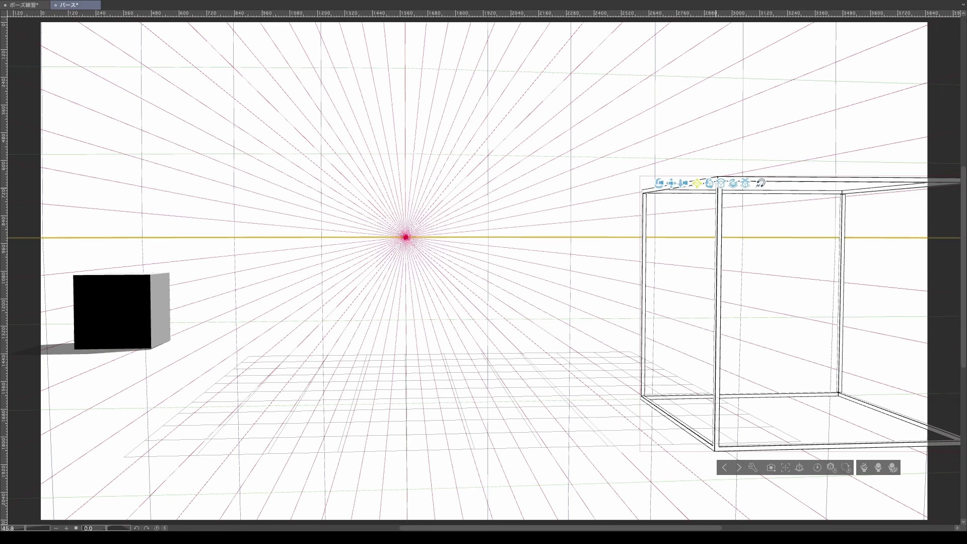
{"action": "left_click_drag", "start_coordinate": [698, 183], "coordinate": [474, 189]}
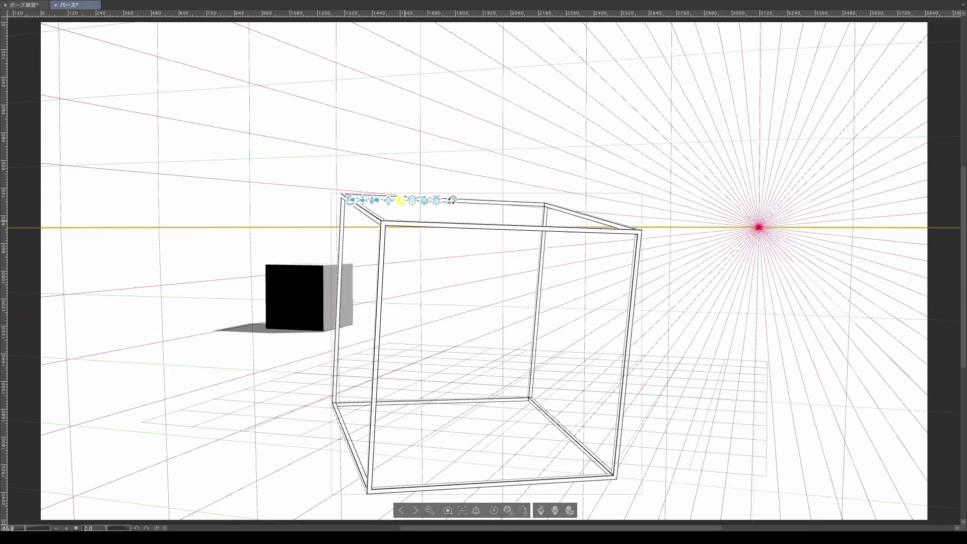
{"action": "left_click_drag", "start_coordinate": [474, 190], "coordinate": [451, 179]}
{"action": "left_click_drag", "start_coordinate": [472, 303], "coordinate": [433, 242]}
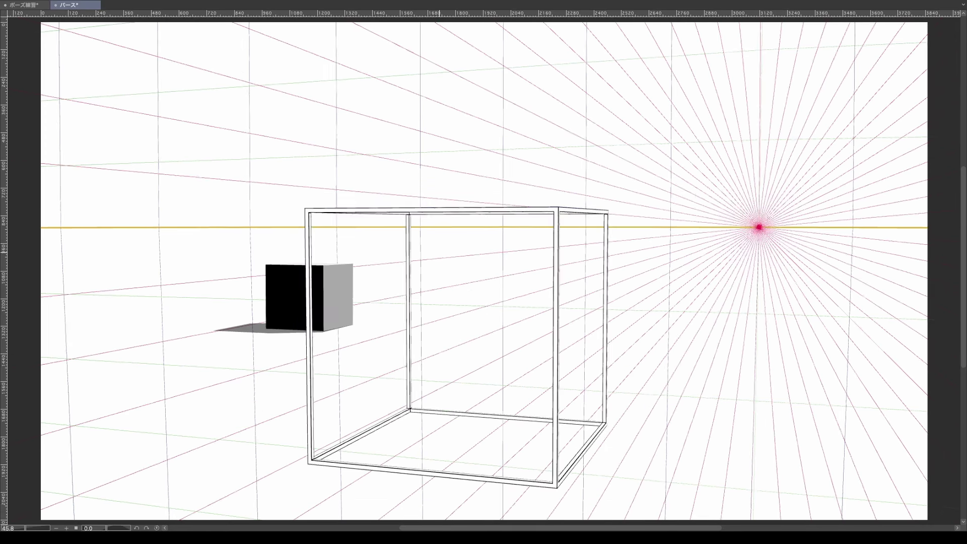
Reselect the frame cube, turn the camera to face it, and try rotating the cube in the view plane
{"action": "left_click", "coordinate": [428, 210]}
{"action": "left_click_drag", "start_coordinate": [324, 213], "coordinate": [429, 219]}
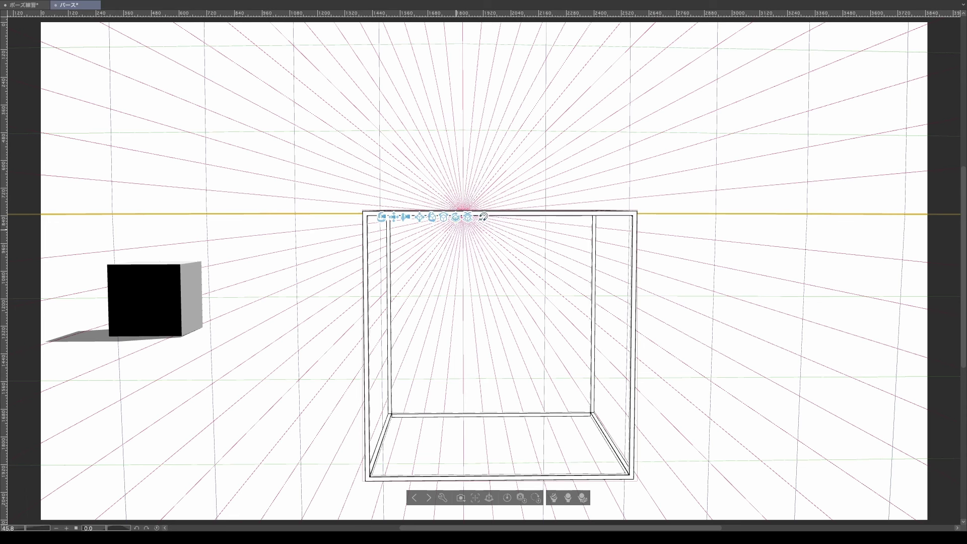
{"action": "left_click_drag", "start_coordinate": [443, 217], "coordinate": [499, 225]}
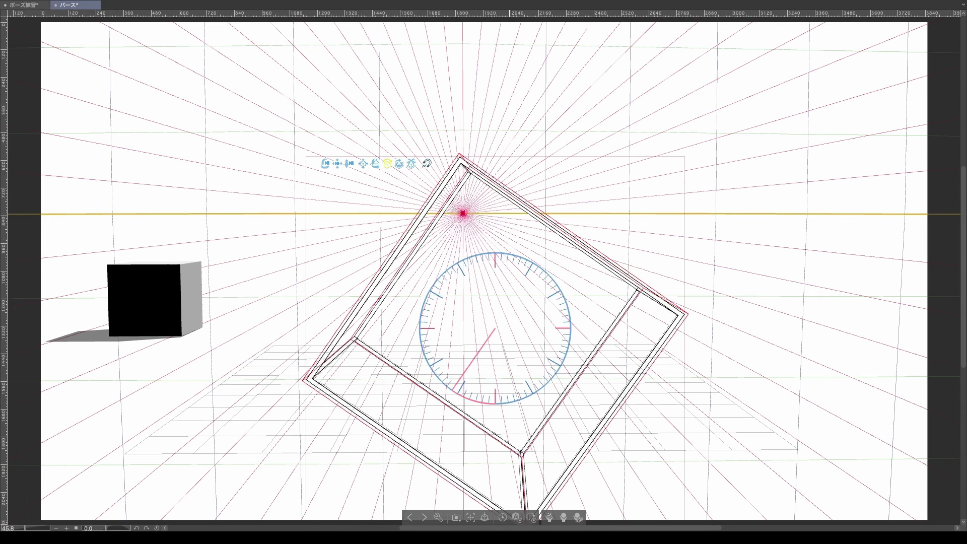
{"action": "left_click_drag", "start_coordinate": [453, 390], "coordinate": [420, 328]}
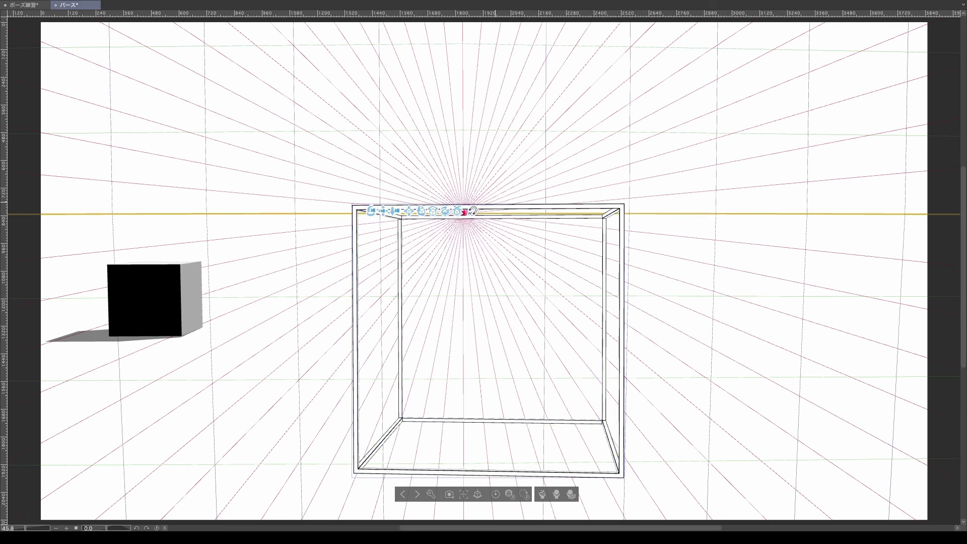
{"action": "key", "text": "ctrl+z"}
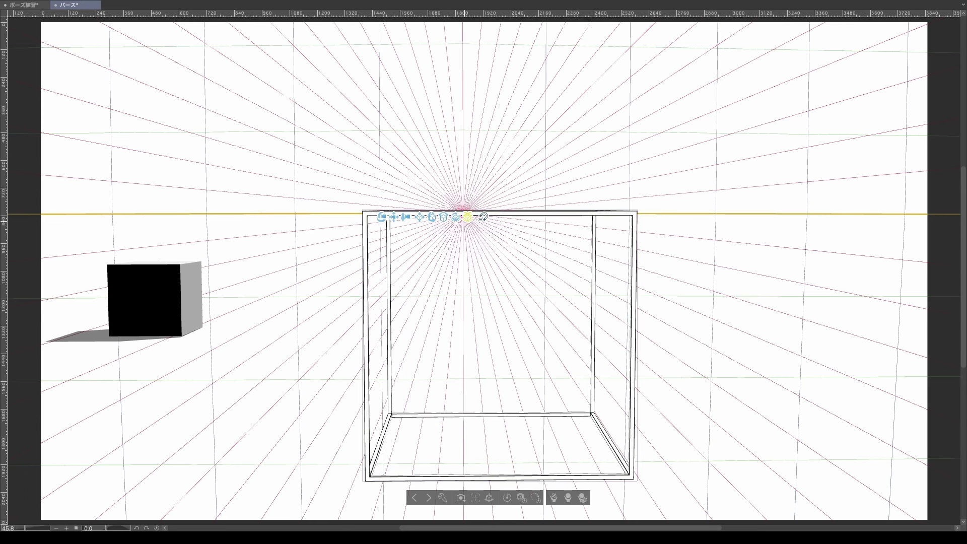
Rotate the frame cube horizontally about its vertical axis until one corner edge faces forward
{"action": "left_click", "coordinate": [456, 217]}
{"action": "left_click_drag", "start_coordinate": [456, 217], "coordinate": [468, 220]}
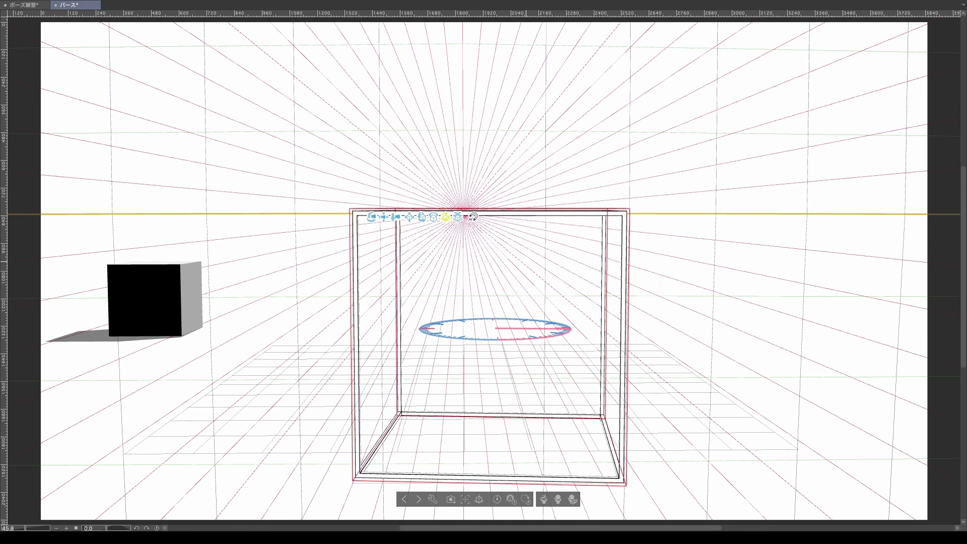
{"action": "mouse_move", "coordinate": [473, 217]}
{"action": "left_mouse_down"}
{"action": "mouse_move", "coordinate": [446, 217]}
{"action": "mouse_move", "coordinate": [484, 217]}
{"action": "mouse_move", "coordinate": [459, 218]}
{"action": "left_mouse_up"}
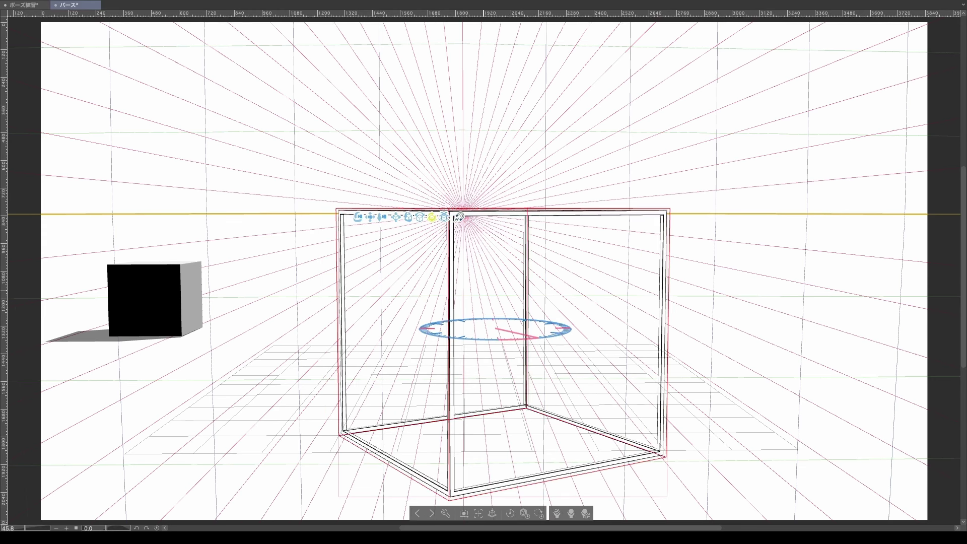
{"action": "left_click_drag", "start_coordinate": [460, 217], "coordinate": [605, 222]}
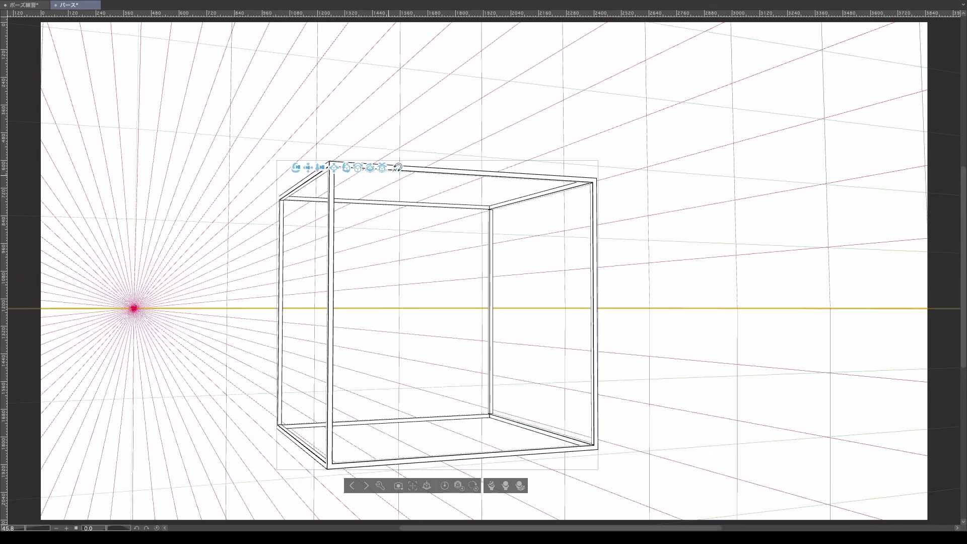
Orbit the camera around the frame cube through eye-level and high-angle views to a low-angle view
{"action": "left_click_drag", "start_coordinate": [605, 222], "coordinate": [467, 228]}
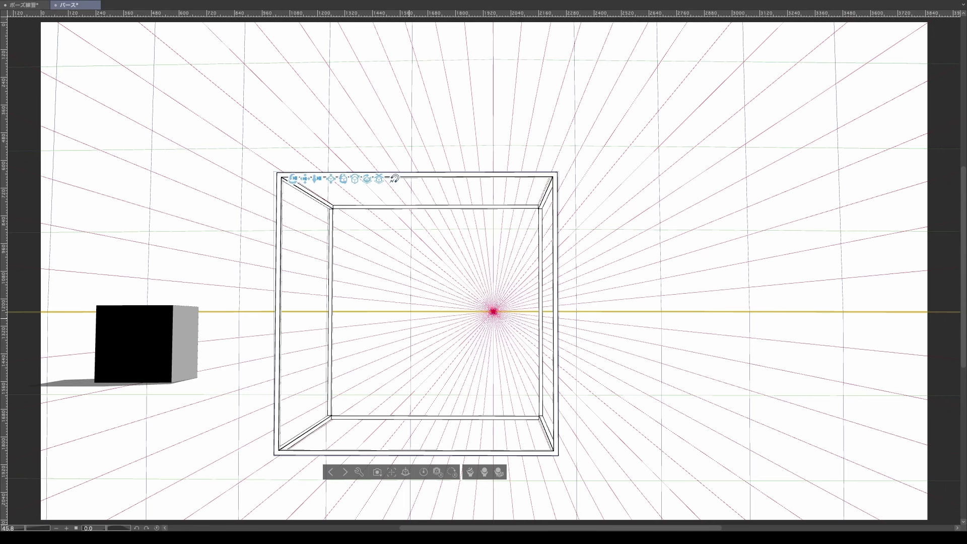
{"action": "left_click_drag", "start_coordinate": [467, 228], "coordinate": [493, 224]}
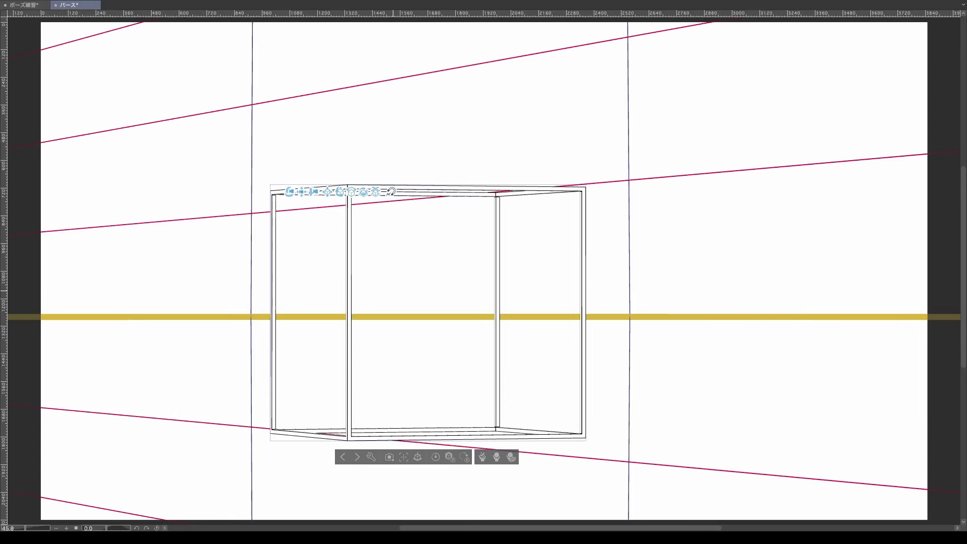
{"action": "left_click_drag", "start_coordinate": [388, 275], "coordinate": [447, 304]}
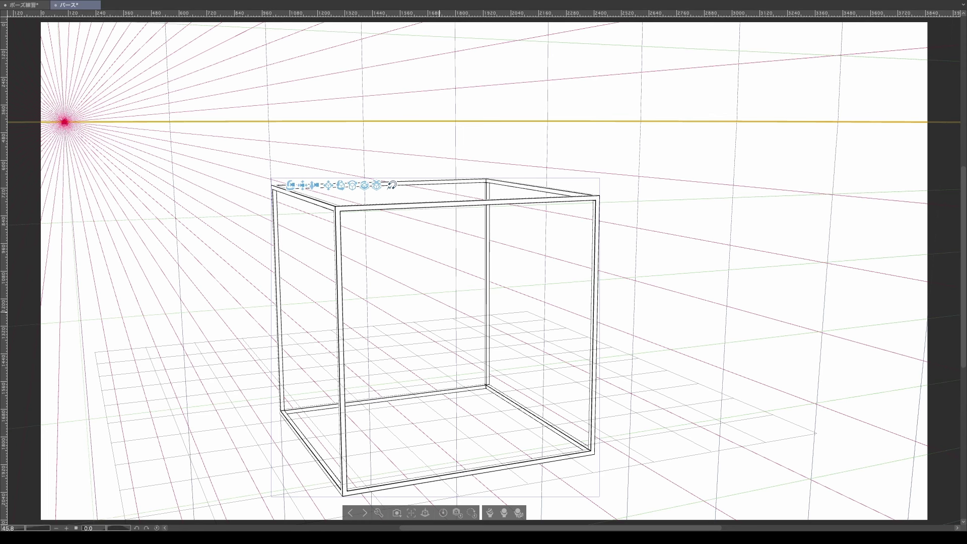
{"action": "left_click_drag", "start_coordinate": [440, 312], "coordinate": [442, 309]}
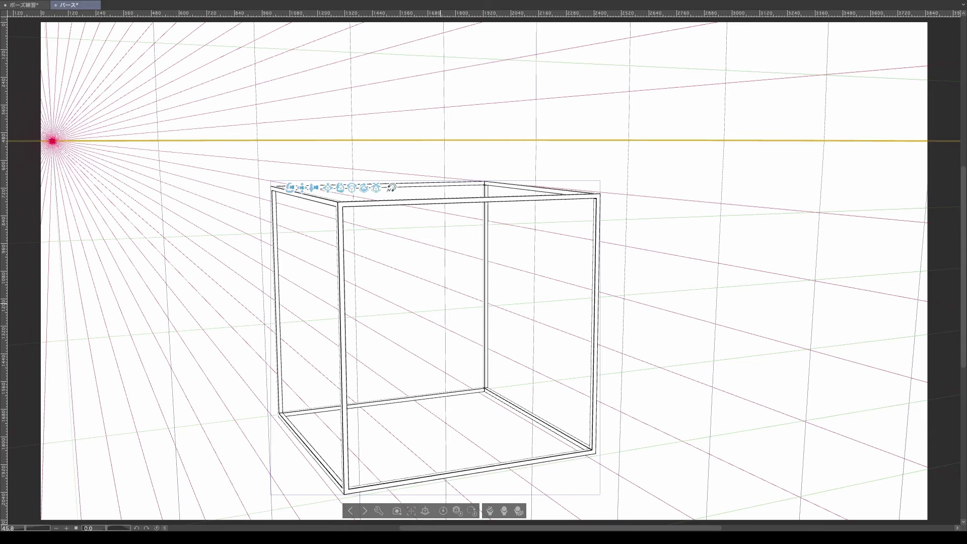
{"action": "left_click_drag", "start_coordinate": [441, 309], "coordinate": [465, 431]}
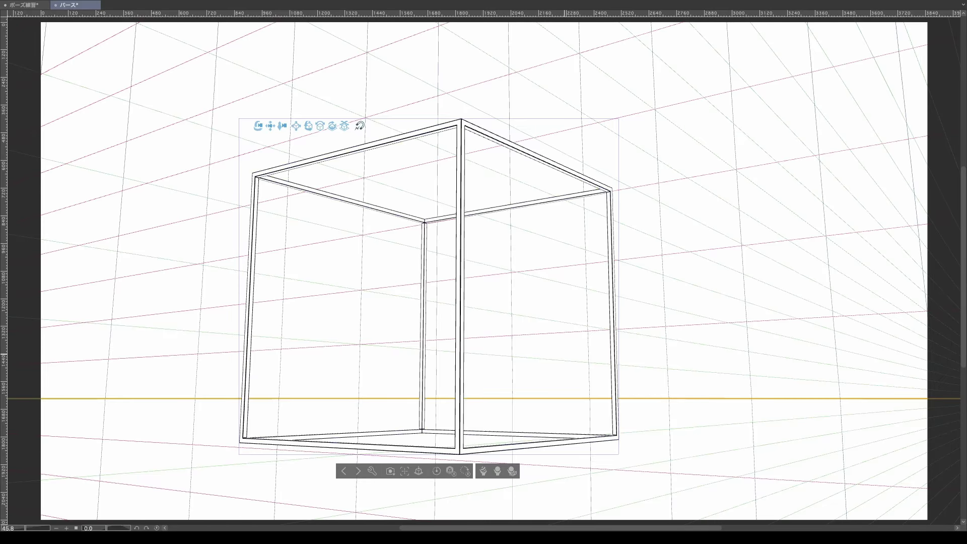
Orbit the camera to a high-angle view looking down onto the frame cube's top face
{"action": "left_click_drag", "start_coordinate": [565, 354], "coordinate": [308, 438]}
{"action": "left_click_drag", "start_coordinate": [316, 194], "coordinate": [311, 137]}
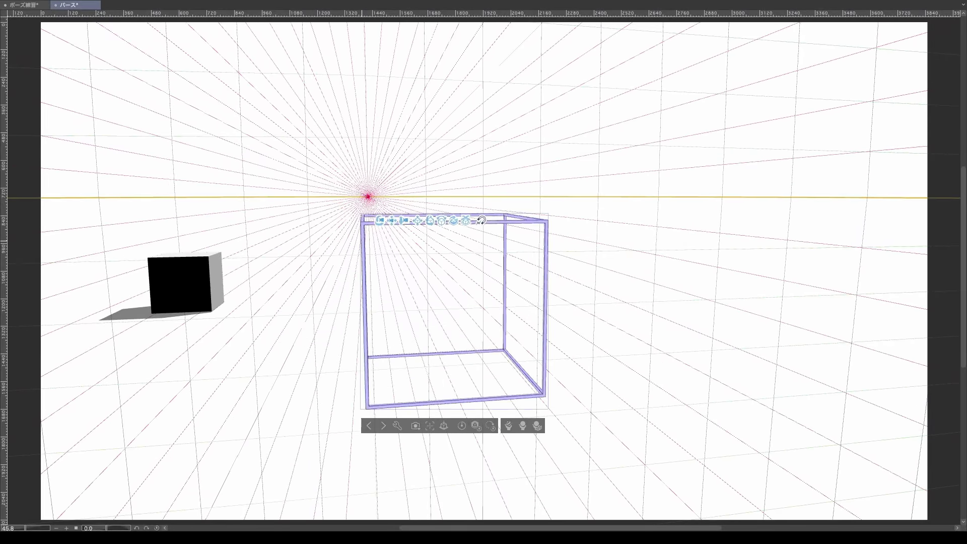
{"action": "left_click_drag", "start_coordinate": [379, 221], "coordinate": [427, 297]}
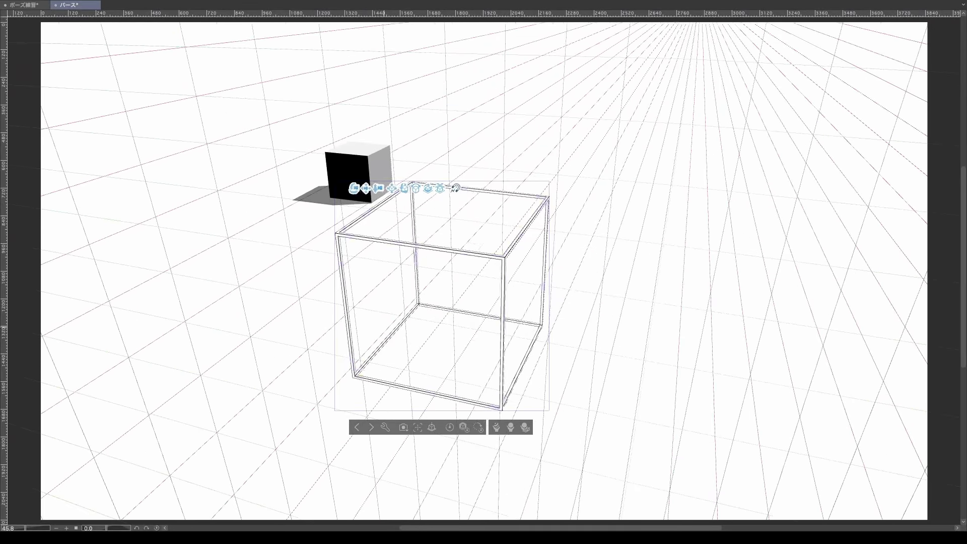
Strengthen the camera's perspective until the frame cube is strongly distorted and its nearest corner is cut off
{"action": "scroll", "coordinate": [427, 297], "scroll_direction": "down", "scroll_amount": 2}
{"action": "scroll", "coordinate": [429, 302], "scroll_direction": "up", "scroll_amount": 10}
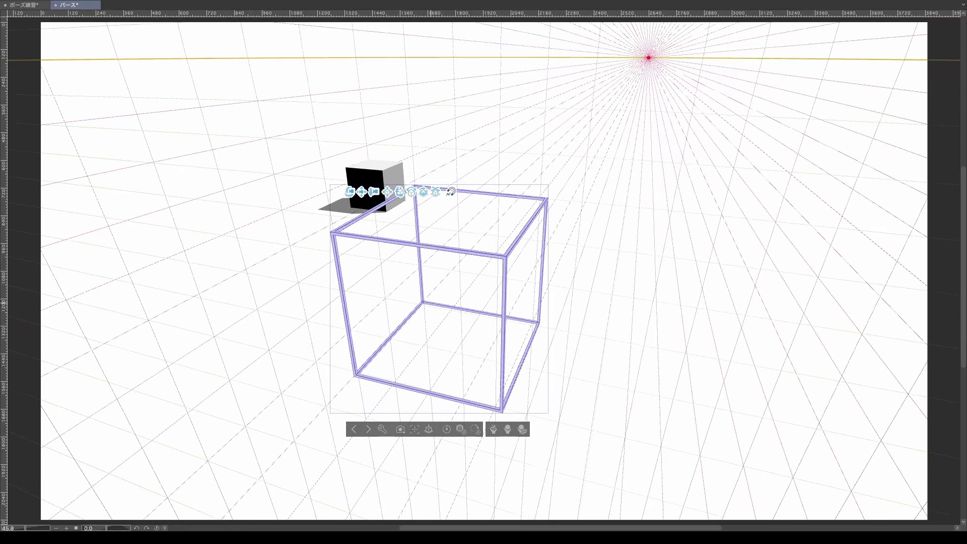
{"action": "scroll", "coordinate": [429, 304], "scroll_direction": "up", "scroll_amount": 4}
{"action": "scroll", "coordinate": [429, 304], "scroll_direction": "down", "scroll_amount": 1}
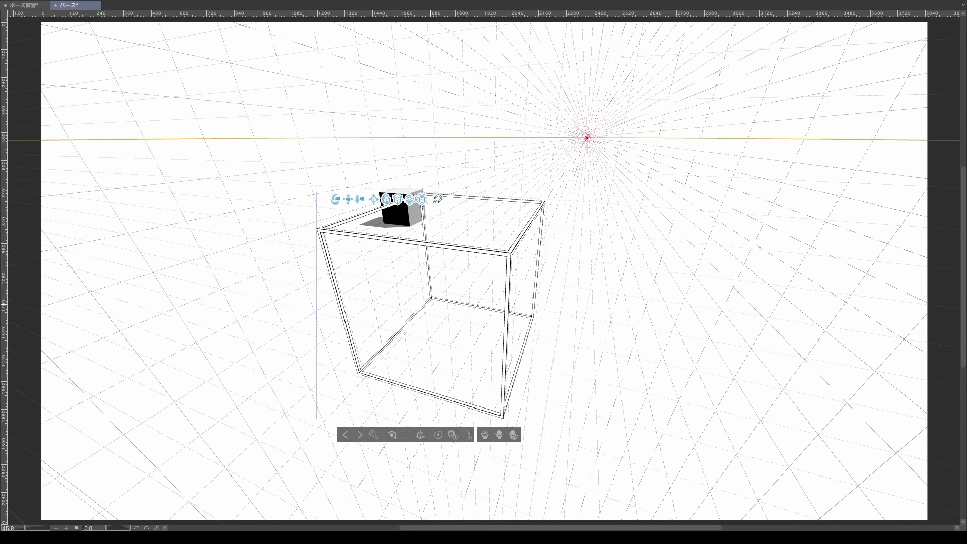
{"action": "scroll", "coordinate": [429, 304], "scroll_direction": "up", "scroll_amount": 1}
{"action": "scroll", "coordinate": [430, 304], "scroll_direction": "down", "scroll_amount": 5}
{"action": "scroll", "coordinate": [430, 304], "scroll_direction": "up", "scroll_amount": 6}
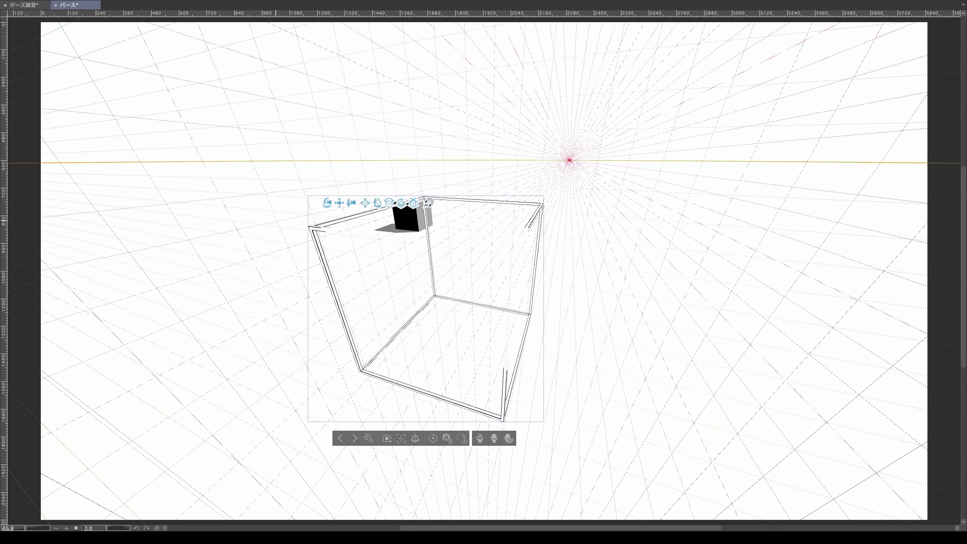
Draw two overlapping freehand blue ovals around the frame cube's upper-left corner
{"action": "left_click_drag", "start_coordinate": [351, 203], "coordinate": [350, 251]}
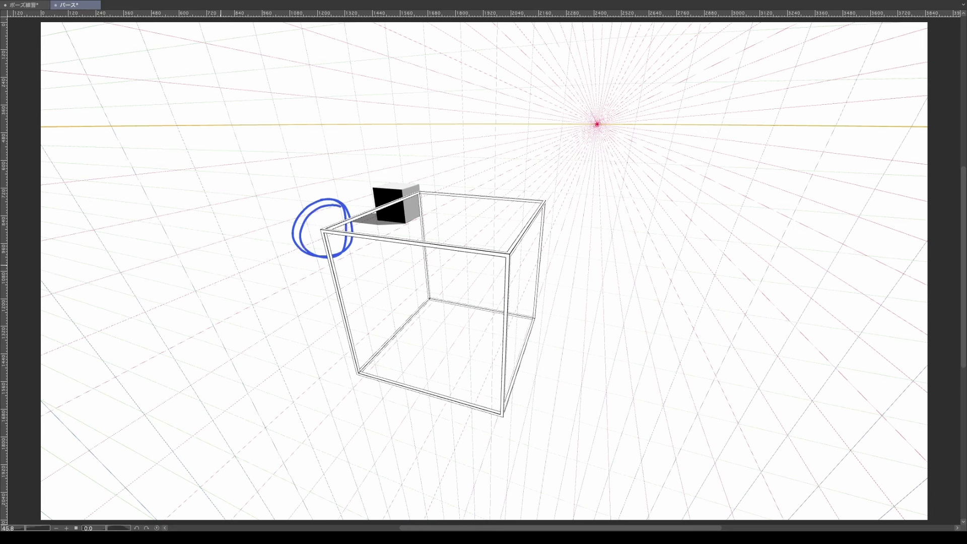
{"action": "scroll", "coordinate": [418, 275], "scroll_direction": "down", "scroll_amount": 2}
{"action": "scroll", "coordinate": [419, 275], "scroll_direction": "up", "scroll_amount": 3}
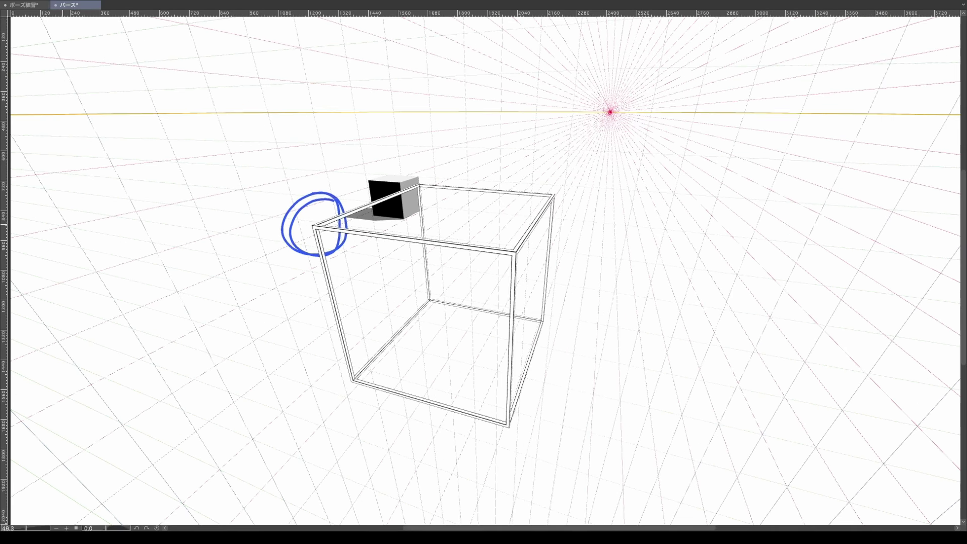
Strengthen the perspective on the frame cube and move the cube sideways until it partly crosses the canvas's right edge
{"action": "key", "text": "o"}
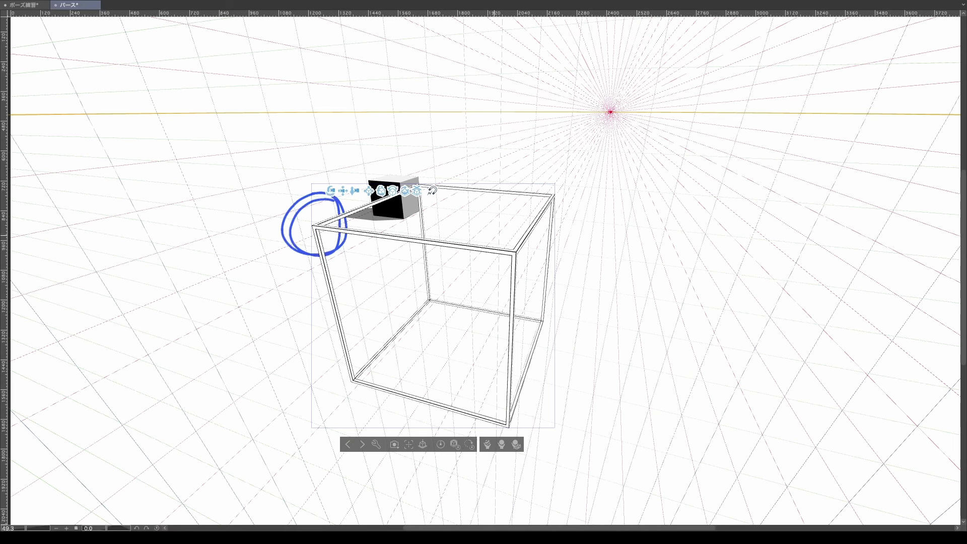
{"action": "left_click_drag", "start_coordinate": [494, 235], "coordinate": [451, 300]}
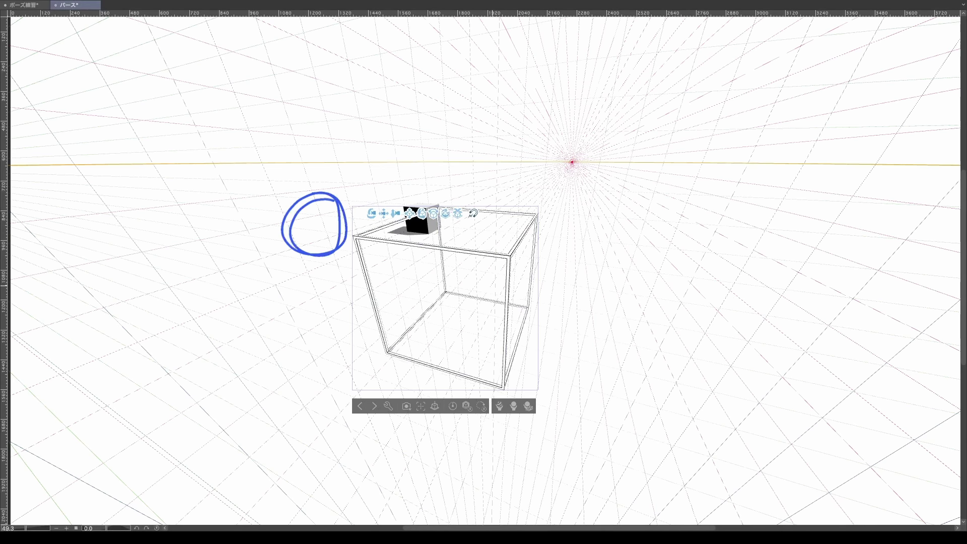
{"action": "scroll", "coordinate": [457, 311], "scroll_direction": "down", "scroll_amount": 2}
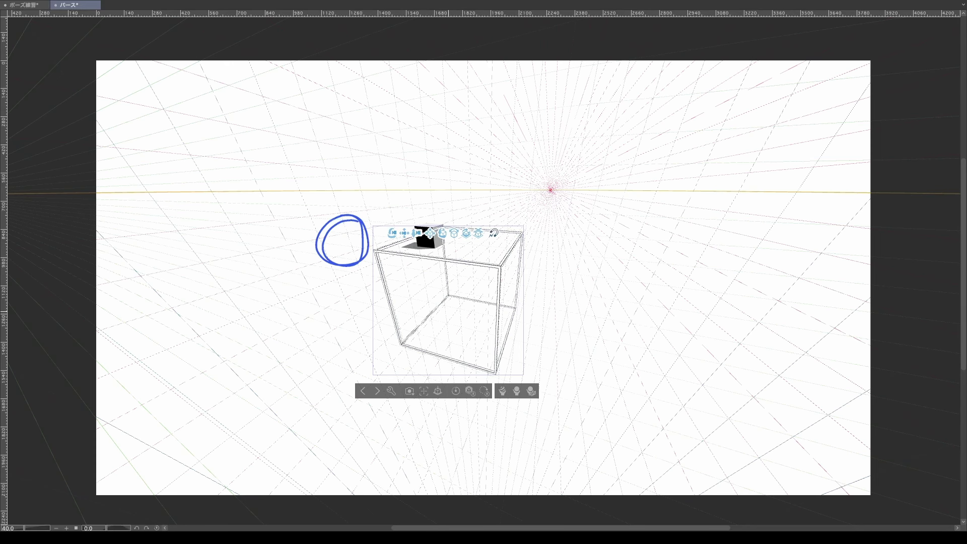
{"action": "left_click_drag", "start_coordinate": [449, 262], "coordinate": [460, 262]}
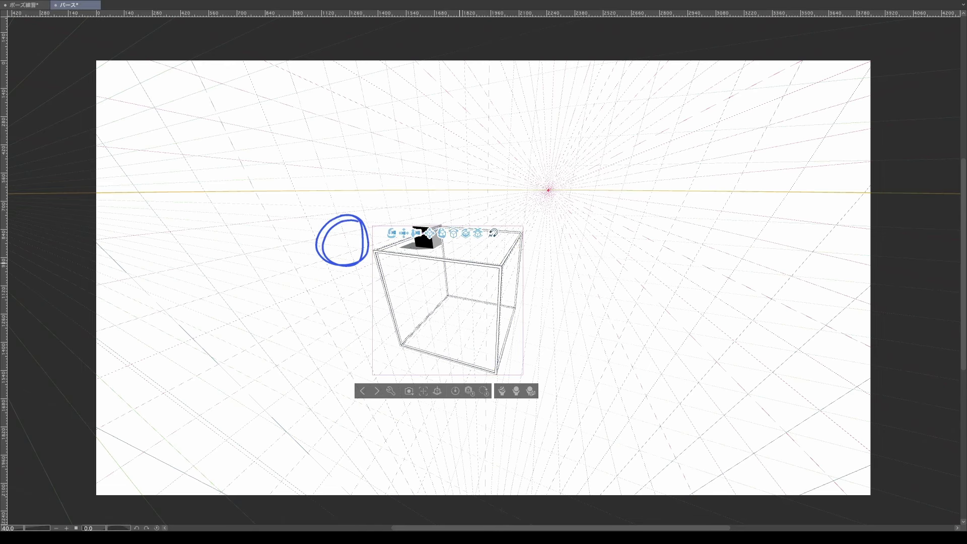
{"action": "left_click_drag", "start_coordinate": [430, 233], "coordinate": [651, 240]}
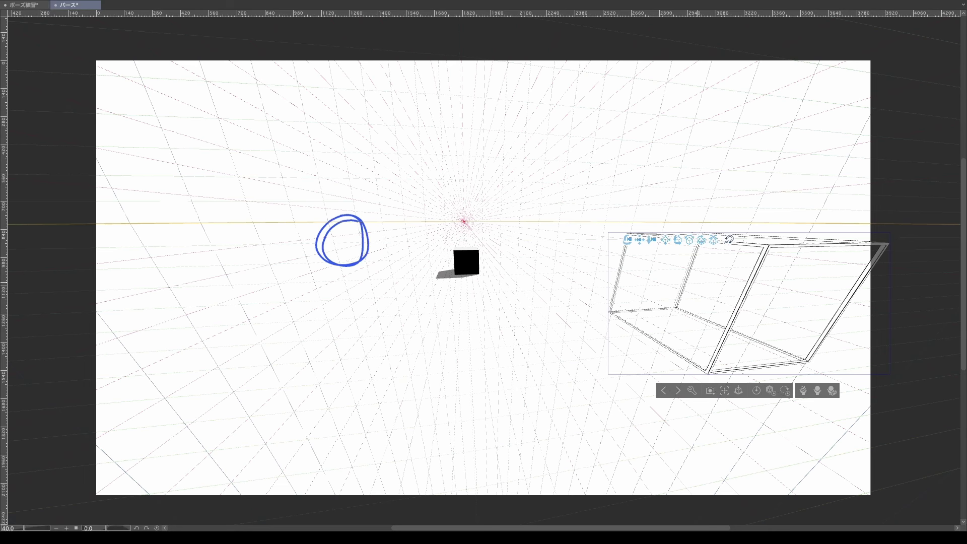
Draw a blue arrow pointing right toward the frame cube and freehand diagonal crosses over its two near side faces
{"action": "key", "text": "p"}
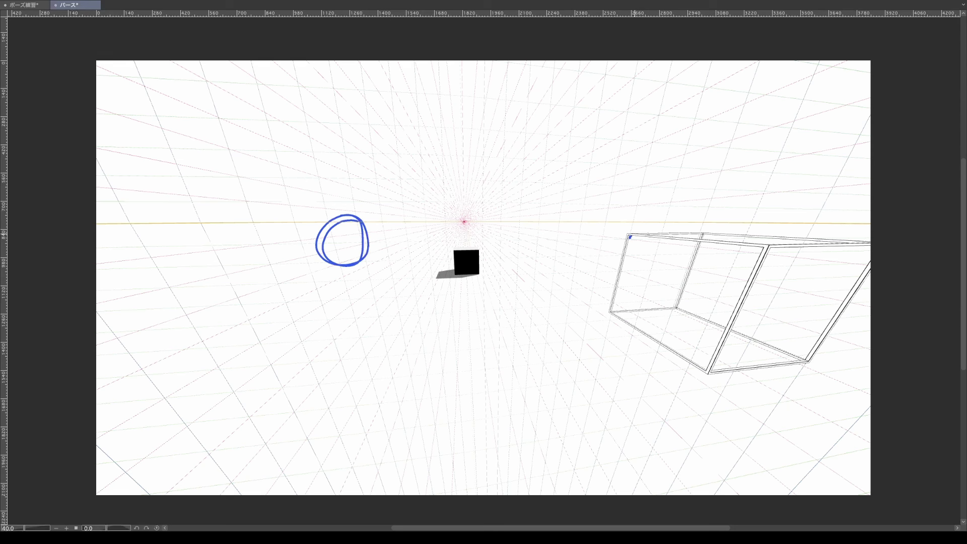
{"action": "mouse_move", "coordinate": [630, 237]}
{"action": "left_mouse_down"}
{"action": "mouse_move", "coordinate": [655, 239]}
{"action": "mouse_move", "coordinate": [625, 260]}
{"action": "left_mouse_up"}
{"action": "key", "text": "ctrl+z"}
{"action": "left_click_drag", "start_coordinate": [542, 298], "coordinate": [604, 292]}
{"action": "mouse_move", "coordinate": [597, 282]}
{"action": "left_mouse_down"}
{"action": "mouse_move", "coordinate": [616, 287]}
{"action": "mouse_move", "coordinate": [604, 299]}
{"action": "left_mouse_up"}
{"action": "left_click_drag", "start_coordinate": [764, 248], "coordinate": [612, 310]}
{"action": "mouse_move", "coordinate": [631, 236]}
{"action": "left_mouse_down"}
{"action": "mouse_move", "coordinate": [710, 365]}
{"action": "mouse_move", "coordinate": [871, 251]}
{"action": "left_mouse_up"}
{"action": "left_click_drag", "start_coordinate": [770, 248], "coordinate": [820, 342]}
{"action": "key", "text": "ctrl+z"}
{"action": "left_click_drag", "start_coordinate": [771, 249], "coordinate": [806, 357]}
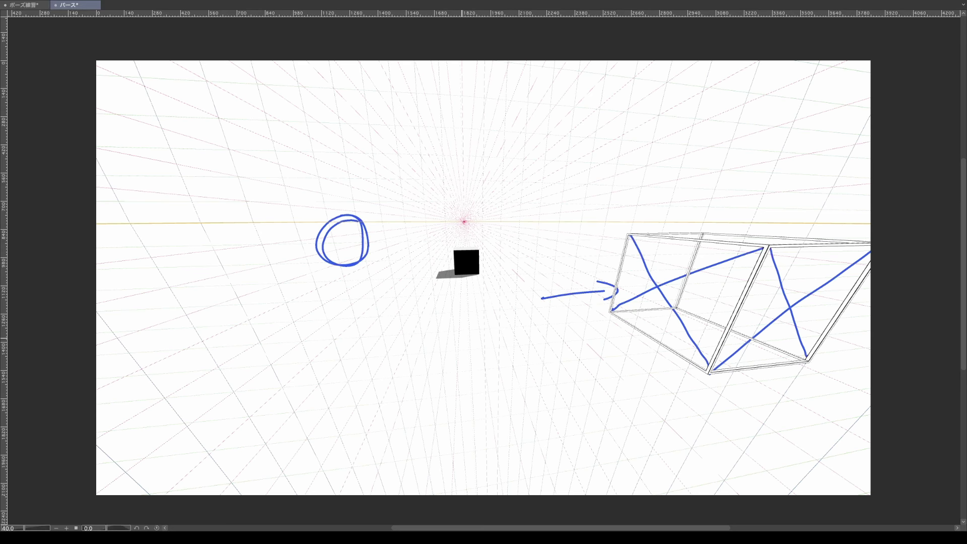
Move the frame cube across the canvas to its upper-left corner and back to the area right of the black cube
{"action": "left_click_drag", "start_coordinate": [706, 302], "coordinate": [625, 310]}
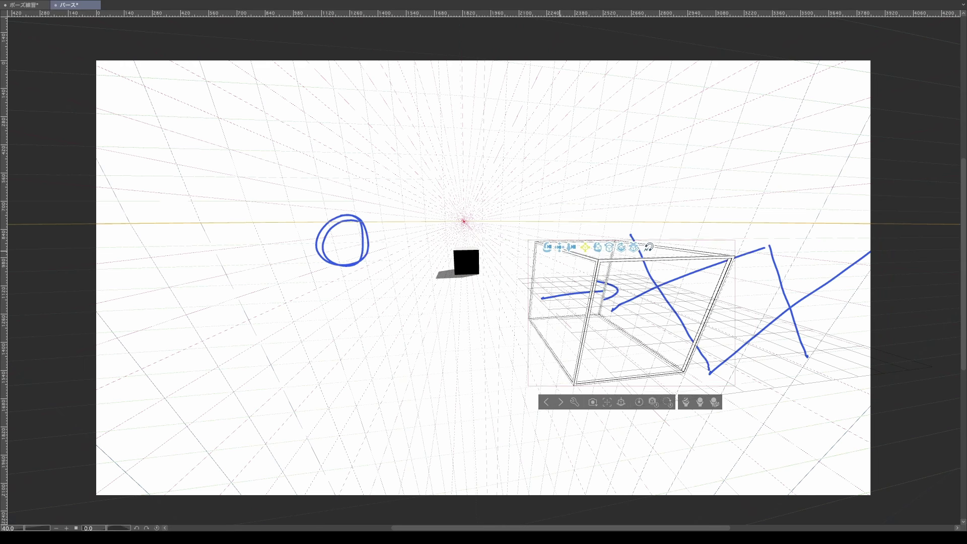
{"action": "mouse_move", "coordinate": [561, 251]}
{"action": "left_mouse_down"}
{"action": "mouse_move", "coordinate": [444, 235]}
{"action": "mouse_move", "coordinate": [138, 237]}
{"action": "mouse_move", "coordinate": [613, 245]}
{"action": "mouse_move", "coordinate": [683, 104]}
{"action": "mouse_move", "coordinate": [677, 125]}
{"action": "mouse_move", "coordinate": [562, 229]}
{"action": "mouse_move", "coordinate": [358, 255]}
{"action": "mouse_move", "coordinate": [294, 278]}
{"action": "mouse_move", "coordinate": [229, 325]}
{"action": "mouse_move", "coordinate": [388, 342]}
{"action": "mouse_move", "coordinate": [741, 344]}
{"action": "mouse_move", "coordinate": [787, 361]}
{"action": "mouse_move", "coordinate": [765, 283]}
{"action": "mouse_move", "coordinate": [768, 248]}
{"action": "left_mouse_up"}
{"action": "left_click_drag", "start_coordinate": [756, 221], "coordinate": [121, 102]}
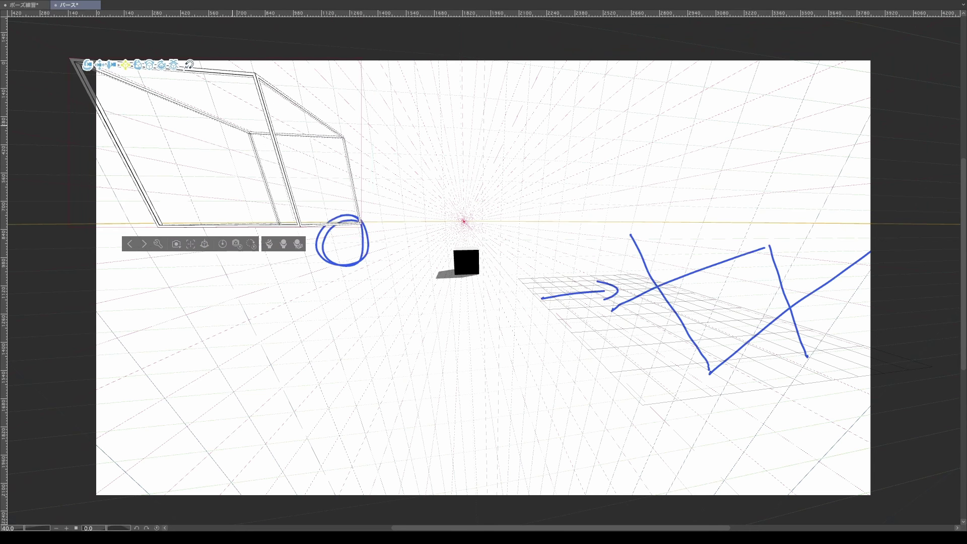
{"action": "left_click_drag", "start_coordinate": [121, 102], "coordinate": [119, 109]}
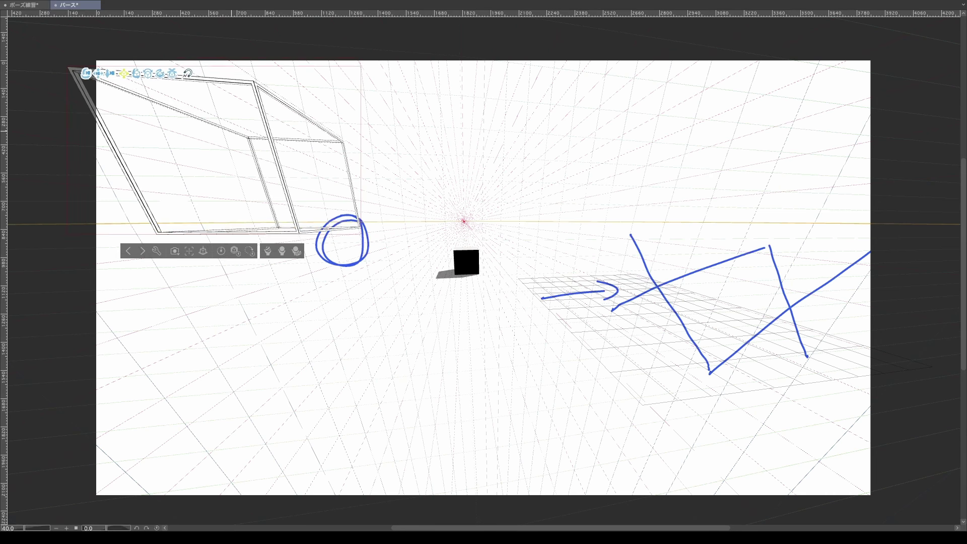
{"action": "left_click_drag", "start_coordinate": [232, 131], "coordinate": [619, 279]}
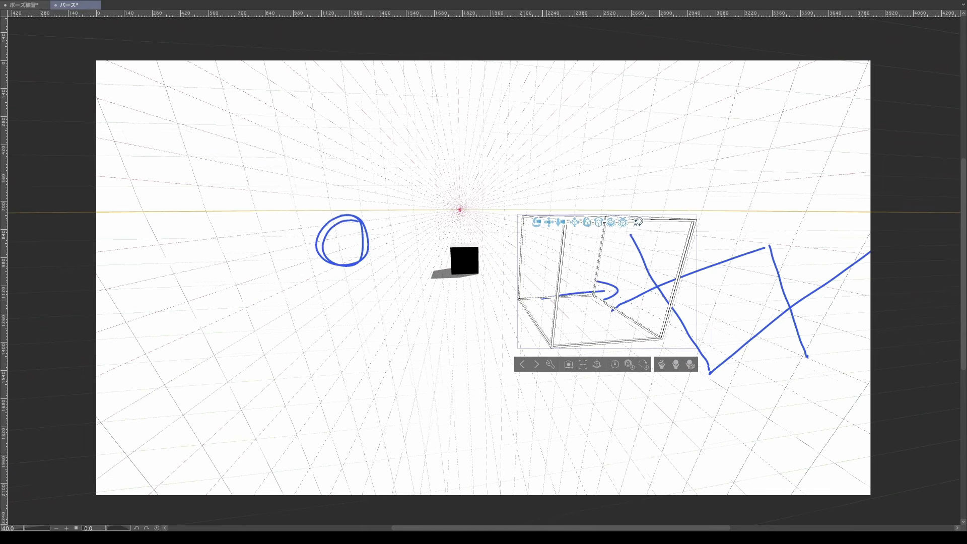
Weaken the perspective, then orbit the camera down to eye level with the red vanishing point just above the black cube
{"action": "left_click_drag", "start_coordinate": [543, 301], "coordinate": [554, 308]}
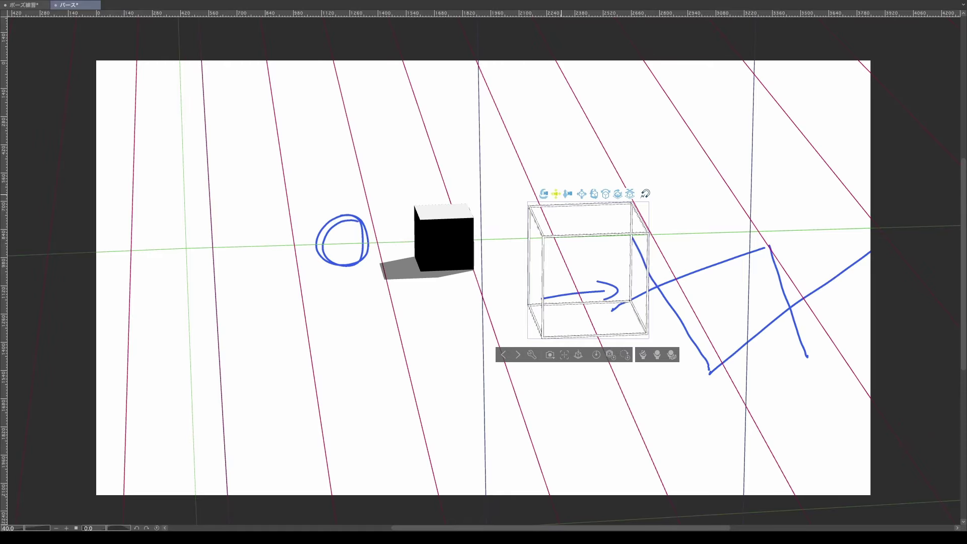
{"action": "mouse_move", "coordinate": [556, 194]}
{"action": "left_mouse_down"}
{"action": "mouse_move", "coordinate": [450, 216]}
{"action": "mouse_move", "coordinate": [64, 250]}
{"action": "mouse_move", "coordinate": [527, 348]}
{"action": "mouse_move", "coordinate": [753, 372]}
{"action": "mouse_move", "coordinate": [785, 363]}
{"action": "mouse_move", "coordinate": [782, 99]}
{"action": "mouse_move", "coordinate": [765, 64]}
{"action": "mouse_move", "coordinate": [123, 67]}
{"action": "mouse_move", "coordinate": [122, 56]}
{"action": "mouse_move", "coordinate": [137, 220]}
{"action": "mouse_move", "coordinate": [104, 354]}
{"action": "mouse_move", "coordinate": [509, 333]}
{"action": "mouse_move", "coordinate": [669, 343]}
{"action": "mouse_move", "coordinate": [821, 402]}
{"action": "mouse_move", "coordinate": [799, 249]}
{"action": "mouse_move", "coordinate": [805, 98]}
{"action": "mouse_move", "coordinate": [544, 168]}
{"action": "mouse_move", "coordinate": [557, 169]}
{"action": "mouse_move", "coordinate": [558, 187]}
{"action": "left_mouse_up"}
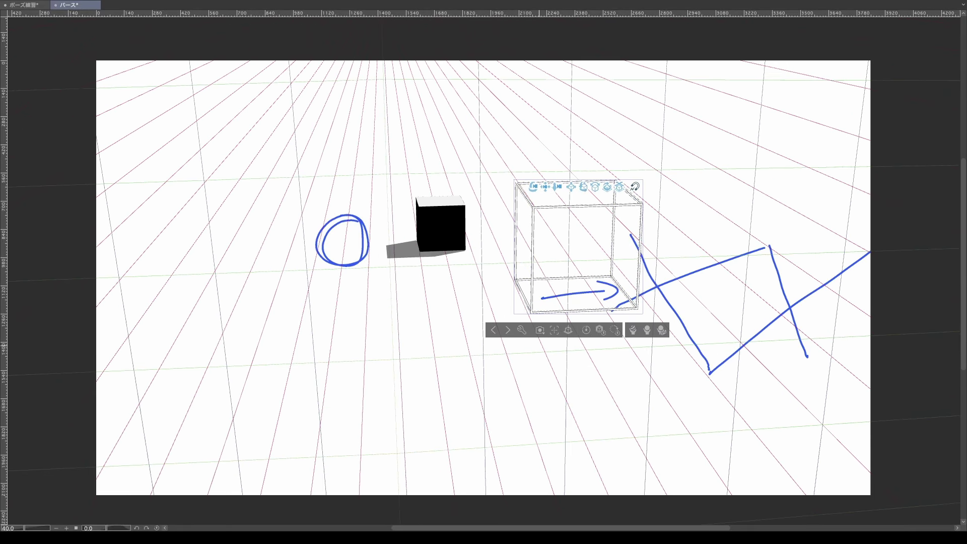
{"action": "left_click_drag", "start_coordinate": [423, 334], "coordinate": [434, 296]}
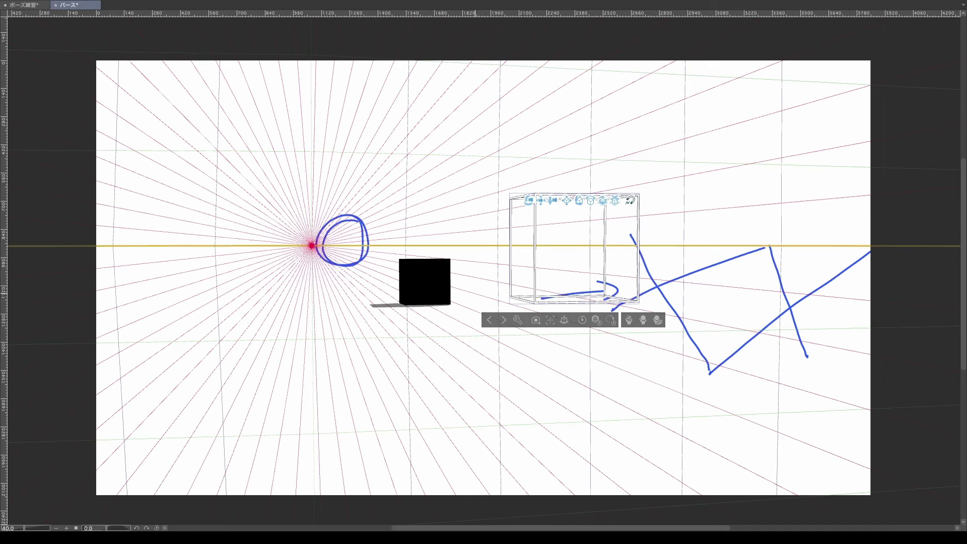
{"action": "mouse_move", "coordinate": [434, 296]}
{"action": "left_mouse_down"}
{"action": "mouse_move", "coordinate": [523, 301]}
{"action": "mouse_move", "coordinate": [499, 252]}
{"action": "mouse_move", "coordinate": [482, 282]}
{"action": "mouse_move", "coordinate": [633, 268]}
{"action": "left_mouse_up"}
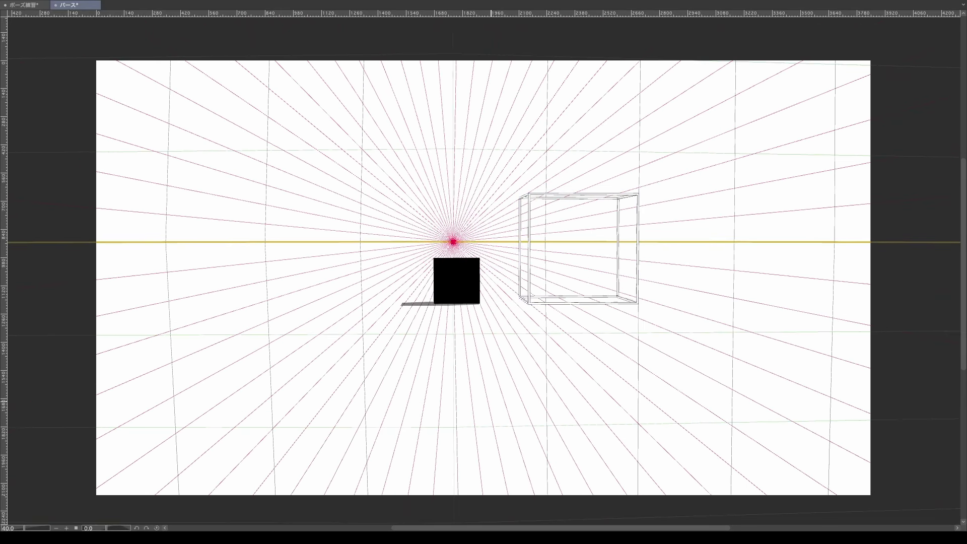
Orbit the camera to sweep the red vanishing point through the frame cube and out past the canvas's right edge
{"action": "scroll", "coordinate": [490, 401], "scroll_direction": "down", "scroll_amount": 5}
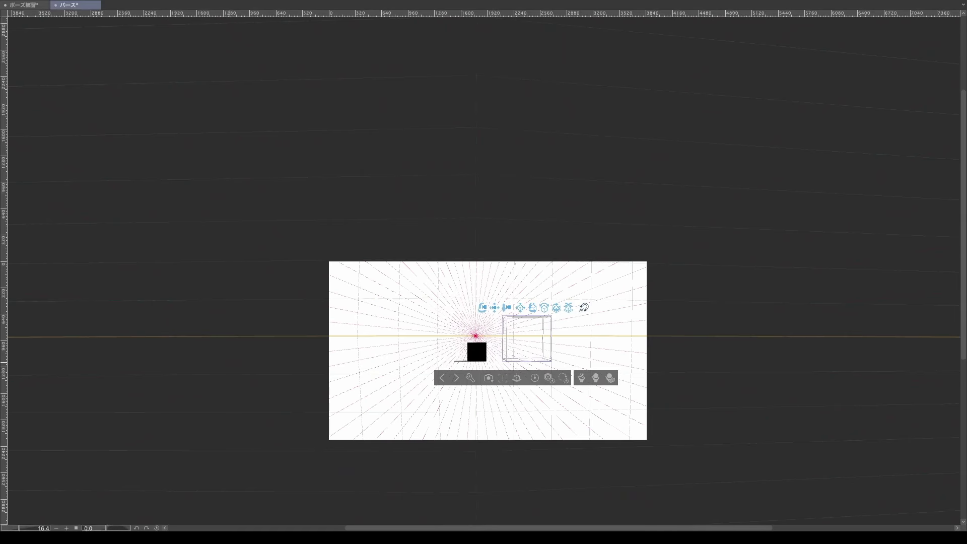
{"action": "mouse_move", "coordinate": [229, 361]}
{"action": "left_mouse_down"}
{"action": "mouse_move", "coordinate": [542, 367]}
{"action": "mouse_move", "coordinate": [229, 365]}
{"action": "left_mouse_up"}
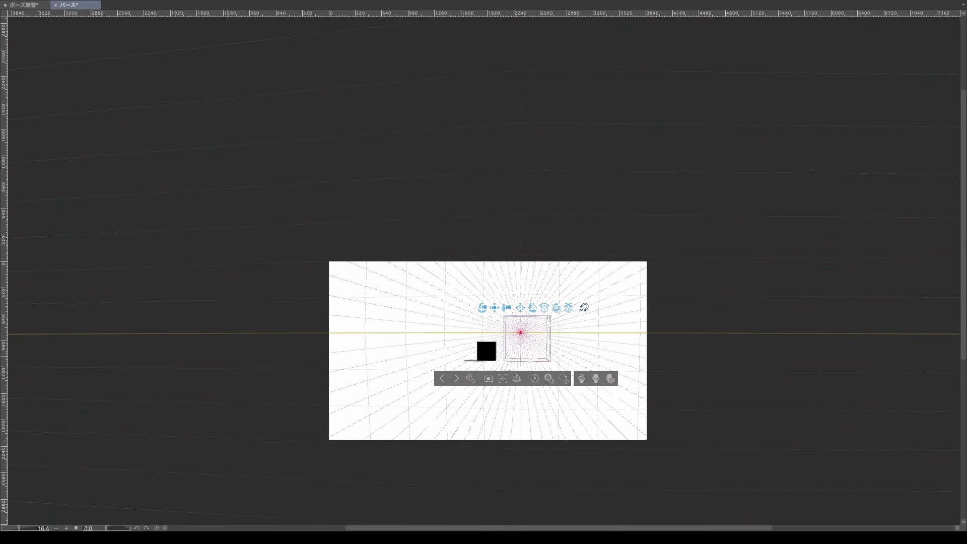
{"action": "left_click_drag", "start_coordinate": [550, 342], "coordinate": [614, 300]}
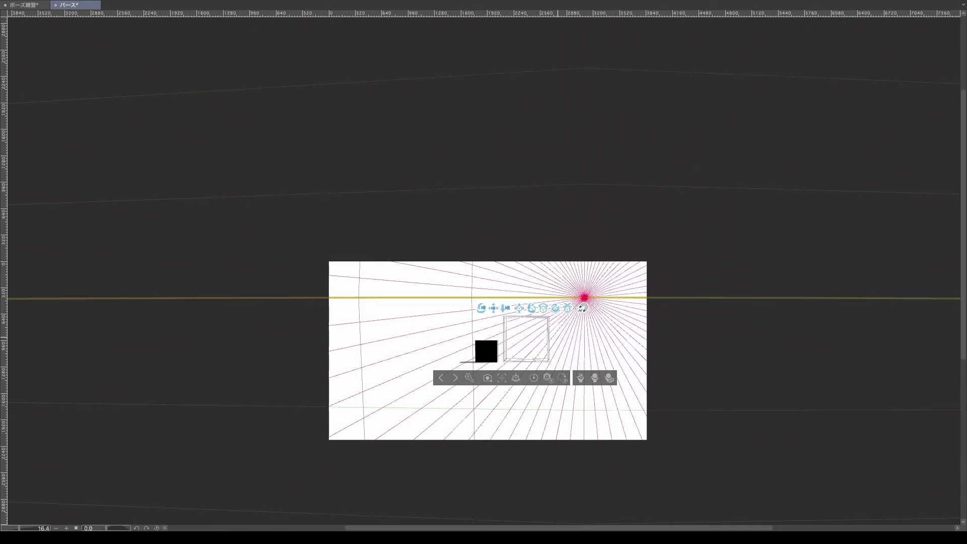
{"action": "mouse_move", "coordinate": [557, 338]}
{"action": "left_mouse_down"}
{"action": "mouse_move", "coordinate": [569, 335]}
{"action": "mouse_move", "coordinate": [549, 343]}
{"action": "left_mouse_up"}
{"action": "key", "text": "ctrl+z"}
{"action": "key", "text": "ctrl+z"}
{"action": "key", "text": "ctrl+z"}
{"action": "key", "text": "ctrl+z"}
{"action": "key", "text": "ctrl+z"}
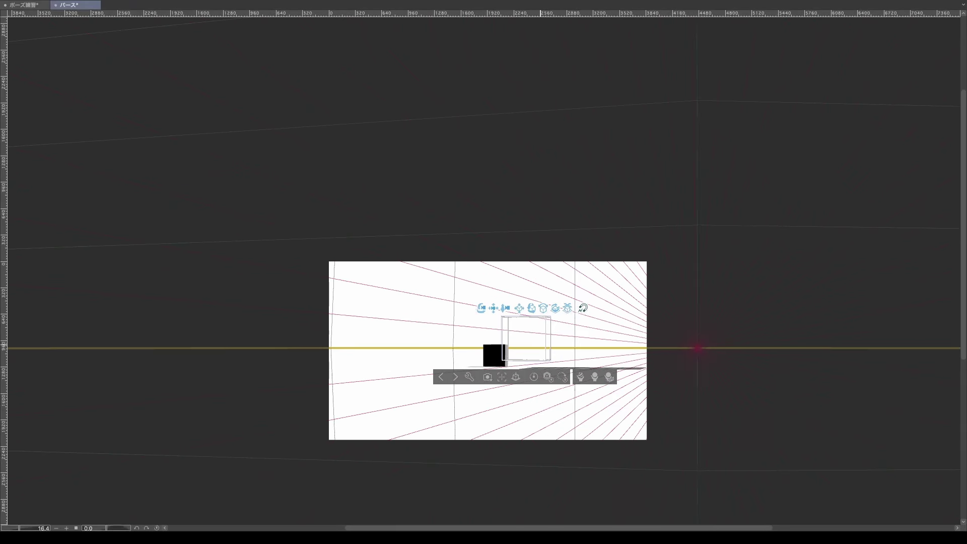
Orbit the camera at eye level until the red vanishing point passes beyond the canvas's left edge and the frame cube turns corner-on
{"action": "key", "text": "ctrl+z"}
{"action": "key", "text": "ctrl+z"}
{"action": "key", "text": "ctrl+z"}
{"action": "key", "text": "ctrl+z"}
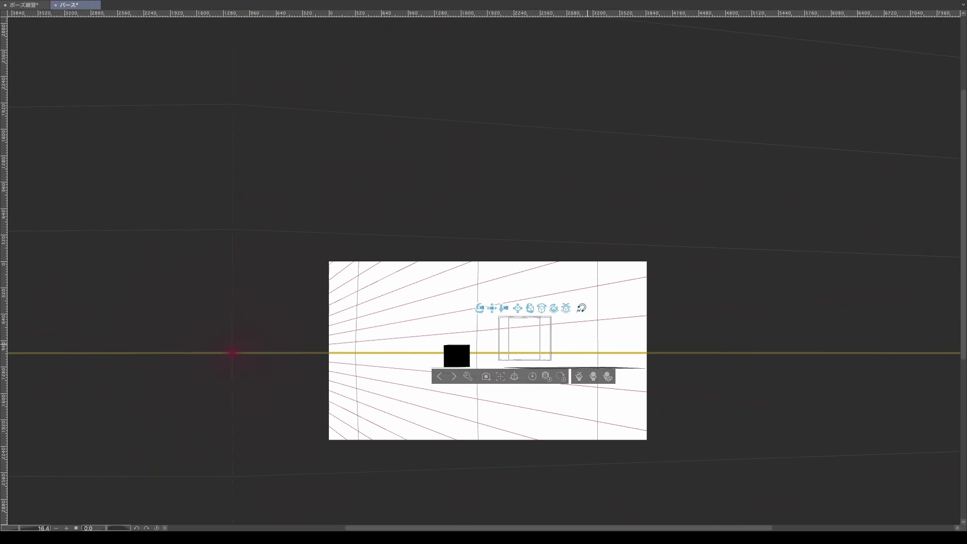
{"action": "key", "text": "ctrl+z"}
{"action": "key", "text": "ctrl+z"}
{"action": "key", "text": "ctrl+z"}
{"action": "key", "text": "ctrl+z"}
{"action": "key", "text": "ctrl+z"}
{"action": "key", "text": "ctrl+z"}
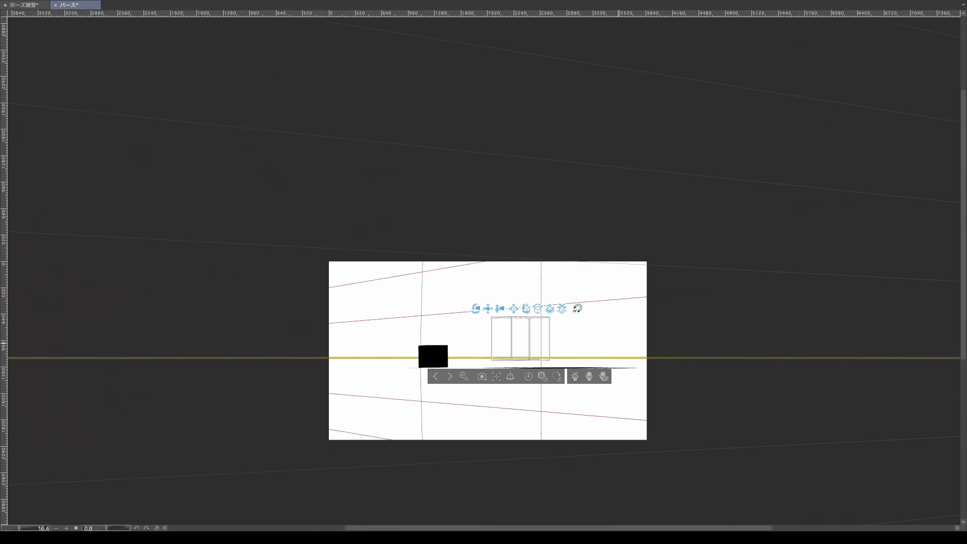
Continue orbiting at eye level until the green vanishing point sits inside the frame cube in one-point perspective
{"action": "key", "text": "ctrl+z"}
{"action": "key", "text": "ctrl+z"}
{"action": "key", "text": "ctrl+z"}
{"action": "key", "text": "ctrl+z"}
{"action": "key", "text": "ctrl+z"}
{"action": "key", "text": "ctrl+z"}
{"action": "key", "text": "ctrl+z"}
{"action": "key", "text": "ctrl+z"}
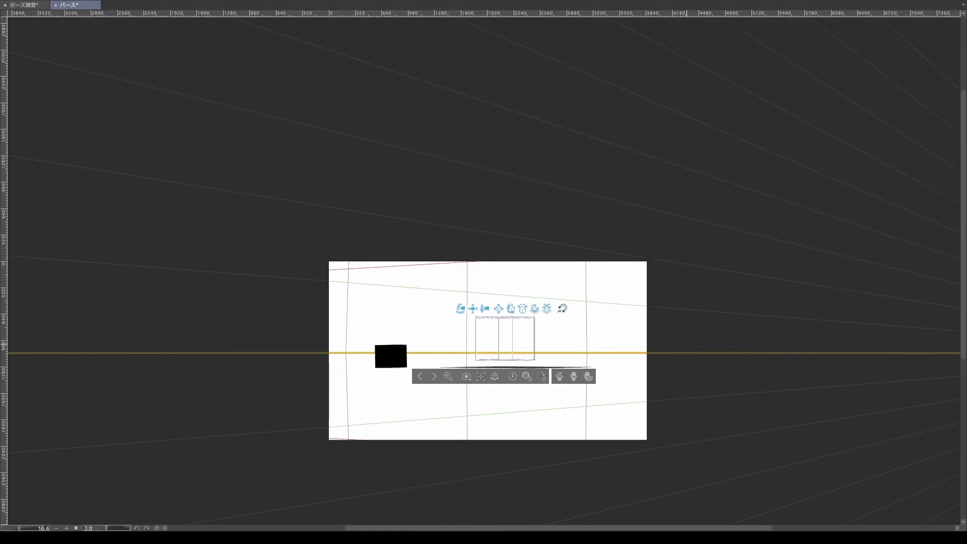
{"action": "key", "text": "ctrl+z"}
{"action": "key", "text": "ctrl+z"}
{"action": "key", "text": "ctrl+z"}
{"action": "key", "text": "ctrl+z"}
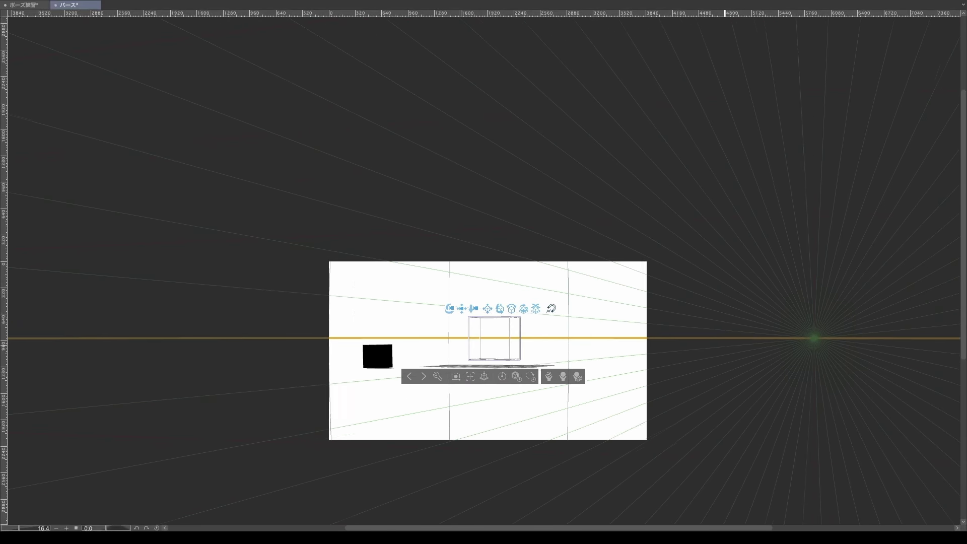
{"action": "key", "text": "ctrl+z"}
{"action": "key", "text": "ctrl+z"}
{"action": "key", "text": "ctrl+z"}
{"action": "key", "text": "ctrl+z"}
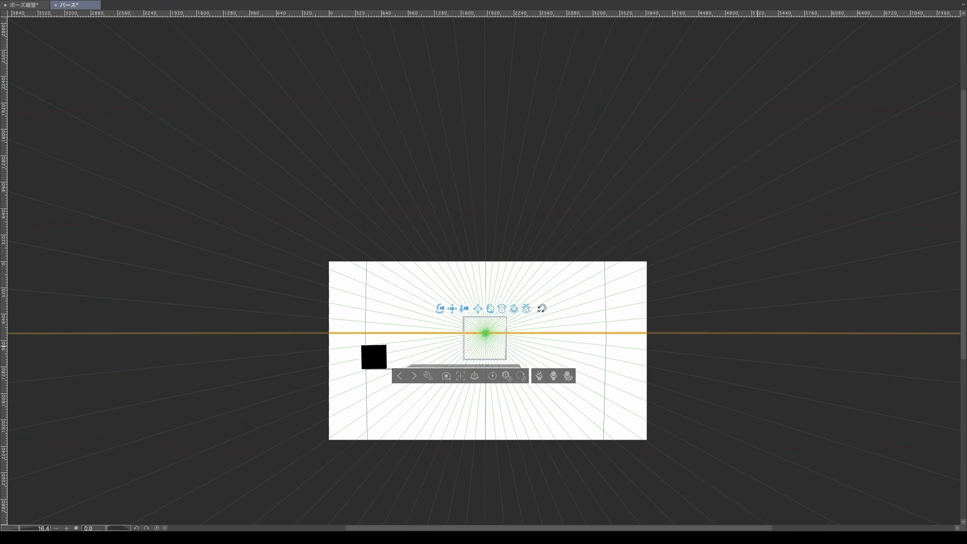
Orbit the camera sideways to carry the green vanishing point from the frame cube far beyond the canvas's right edge
{"action": "key", "text": "ctrl+z"}
{"action": "key", "text": "ctrl+z"}
{"action": "key", "text": "ctrl+z"}
{"action": "key", "text": "ctrl+z"}
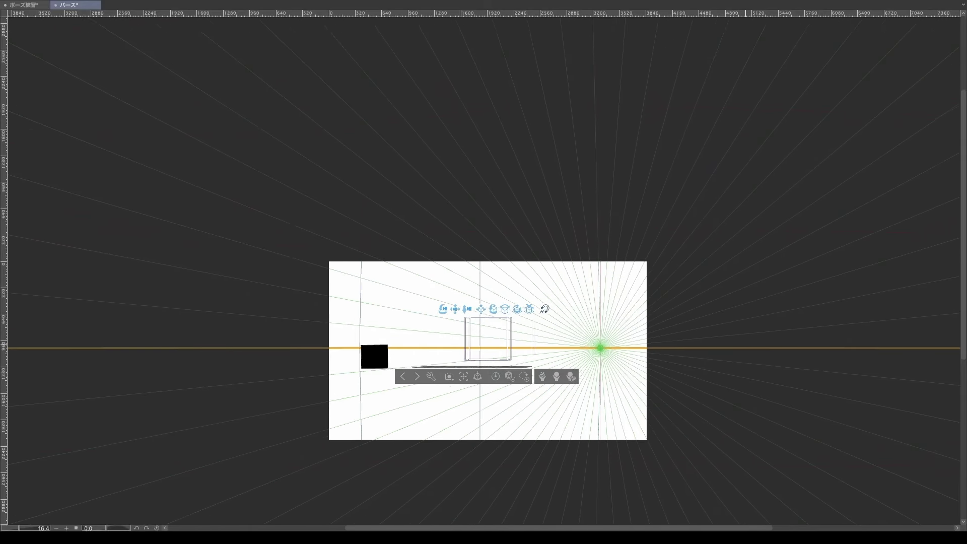
{"action": "key", "text": "ctrl+z"}
{"action": "key", "text": "ctrl+z"}
{"action": "key", "text": "ctrl+z"}
{"action": "key", "text": "ctrl+z"}
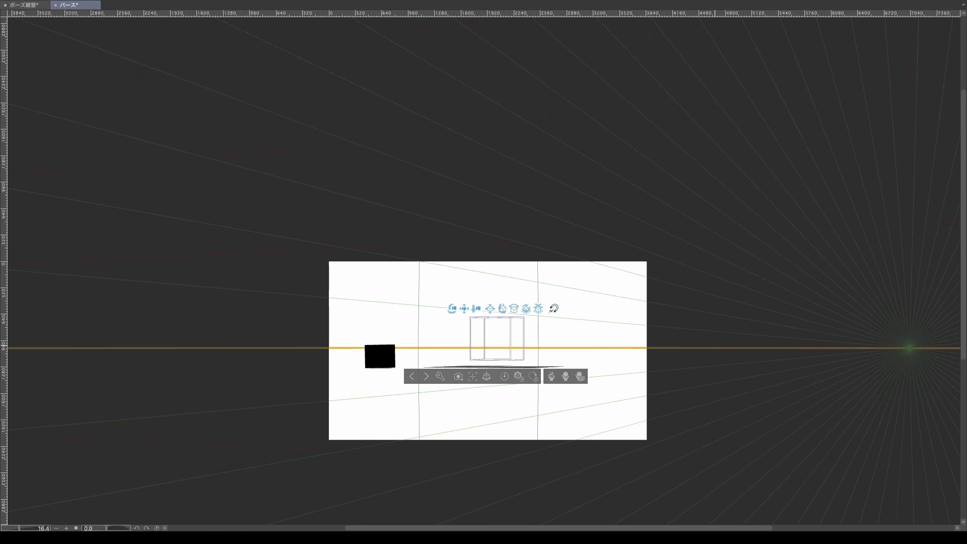
Tilt the camera to a high angle over the frame cube and bring it back to eye level
{"action": "key", "text": "ctrl+z"}
{"action": "key", "text": "ctrl+z"}
{"action": "key", "text": "ctrl+z"}
{"action": "key", "text": "ctrl+z"}
{"action": "key", "text": "ctrl+z"}
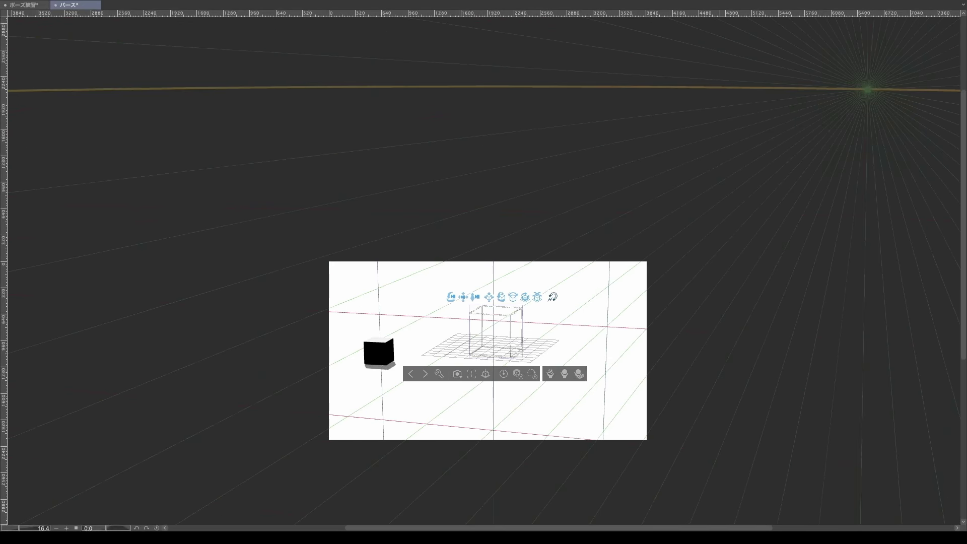
{"action": "key", "text": "ctrl+z"}
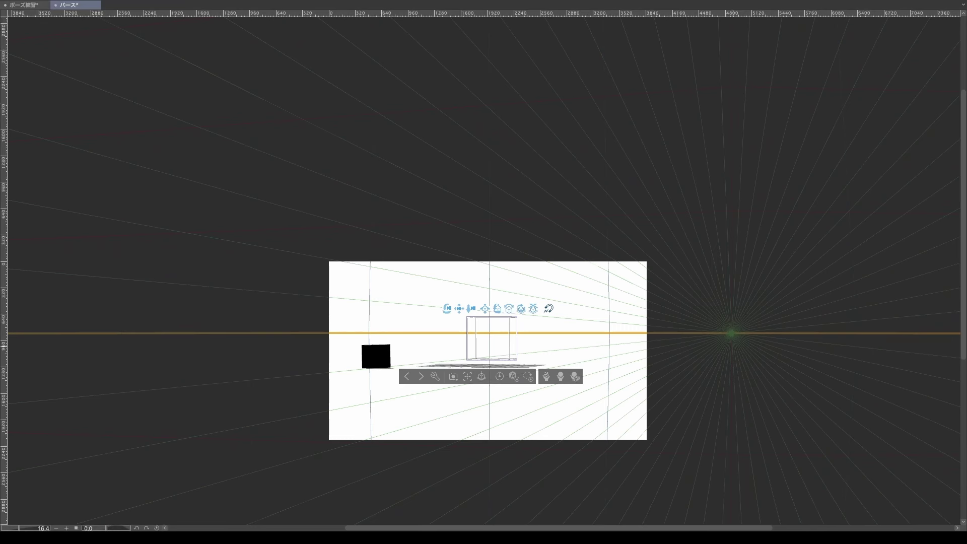
{"action": "key", "text": "ctrl+z"}
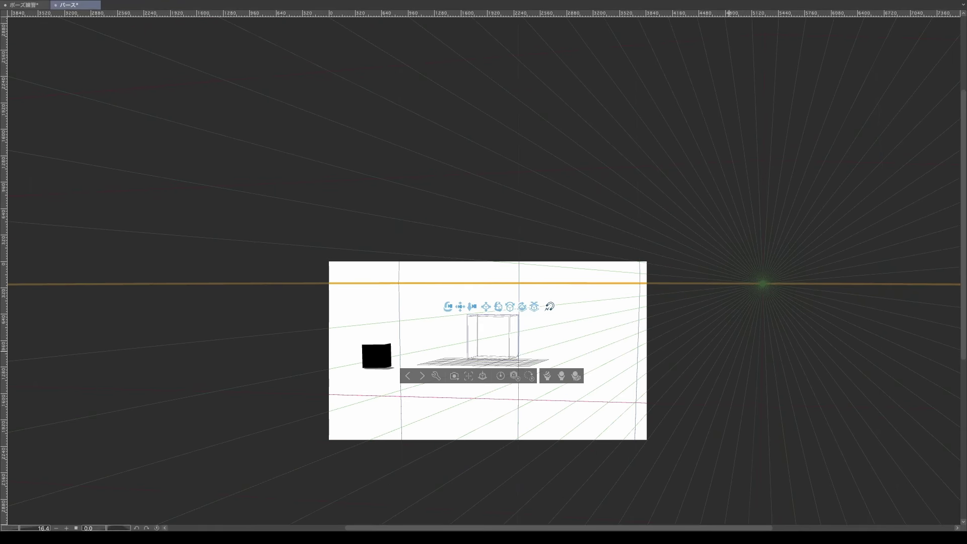
{"action": "key", "text": "ctrl+z"}
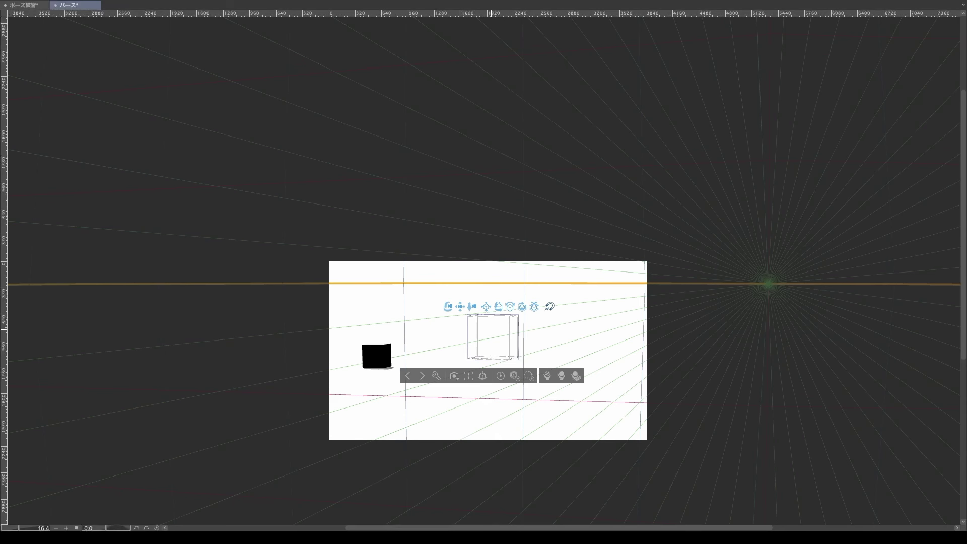
{"action": "left_click_drag", "start_coordinate": [493, 342], "coordinate": [501, 336]}
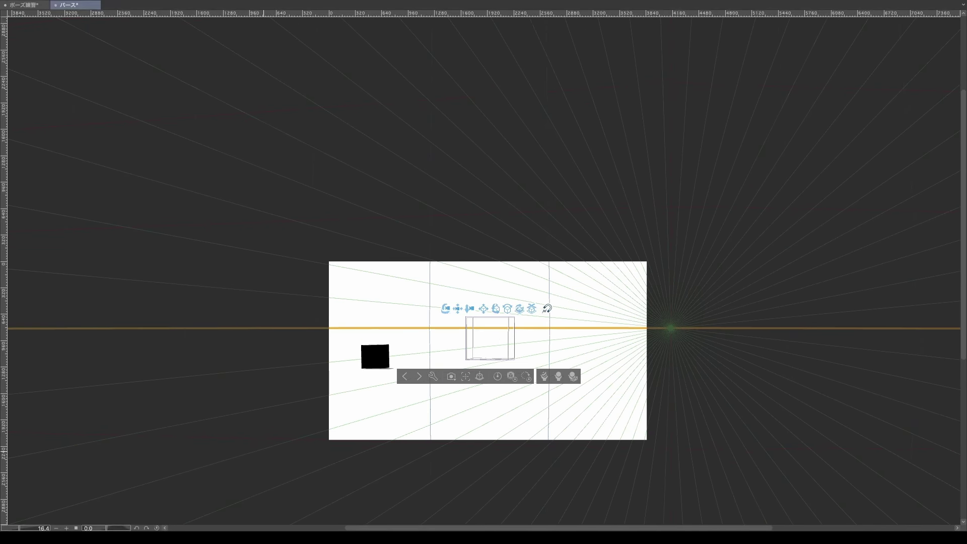
Rotate the frame cube about its vertical axis until one of its corner edges faces the camera
{"action": "scroll", "coordinate": [500, 337], "scroll_direction": "up", "scroll_amount": 8}
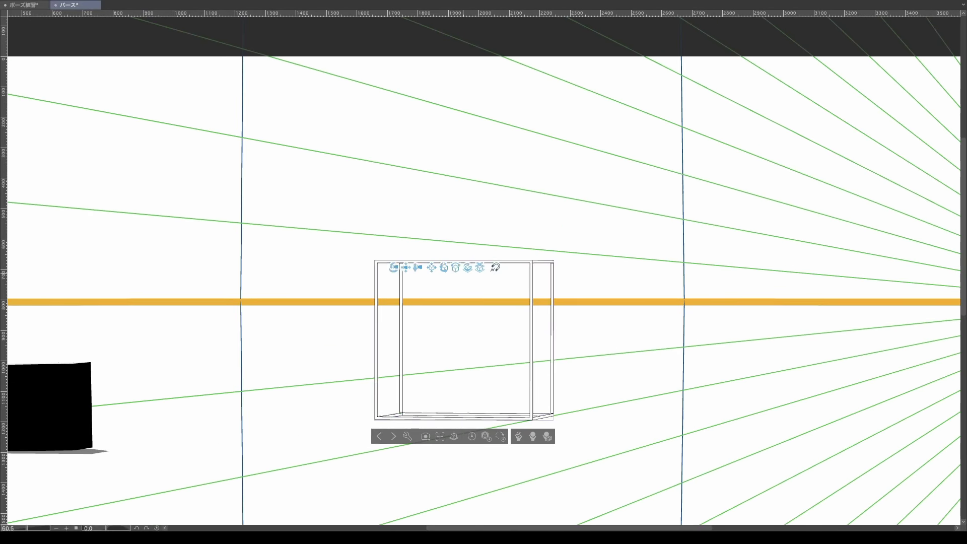
{"action": "left_click_drag", "start_coordinate": [466, 268], "coordinate": [426, 268]}
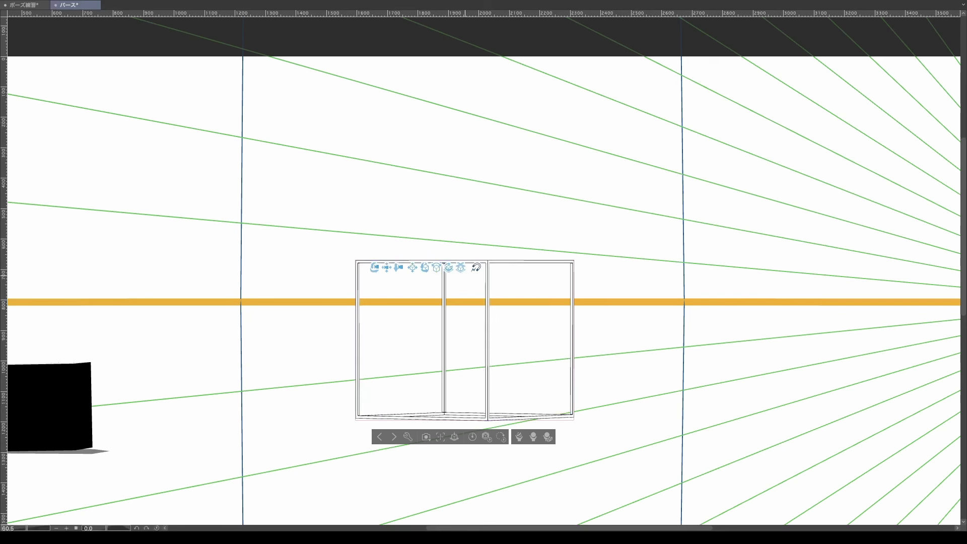
{"action": "left_click_drag", "start_coordinate": [449, 268], "coordinate": [448, 267]}
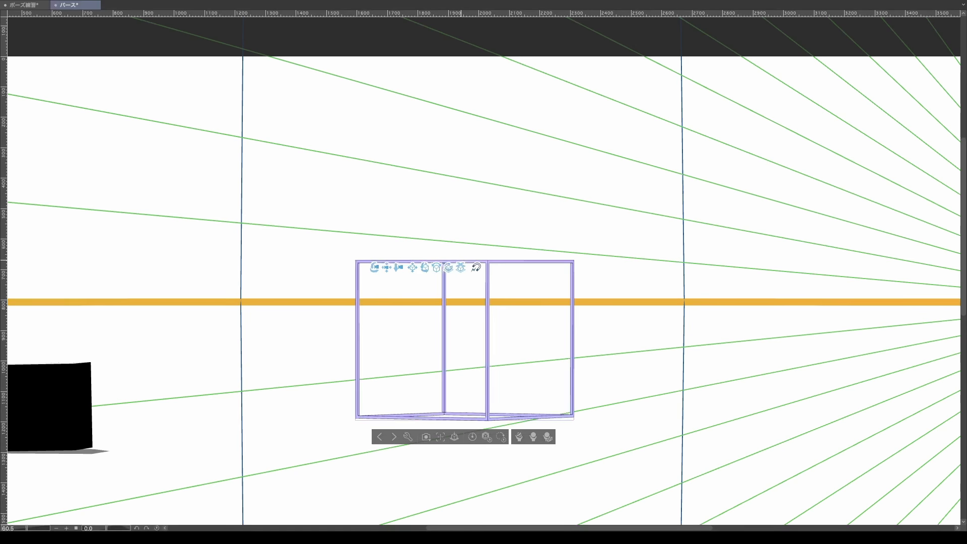
{"action": "scroll", "coordinate": [593, 338], "scroll_direction": "down", "scroll_amount": 5}
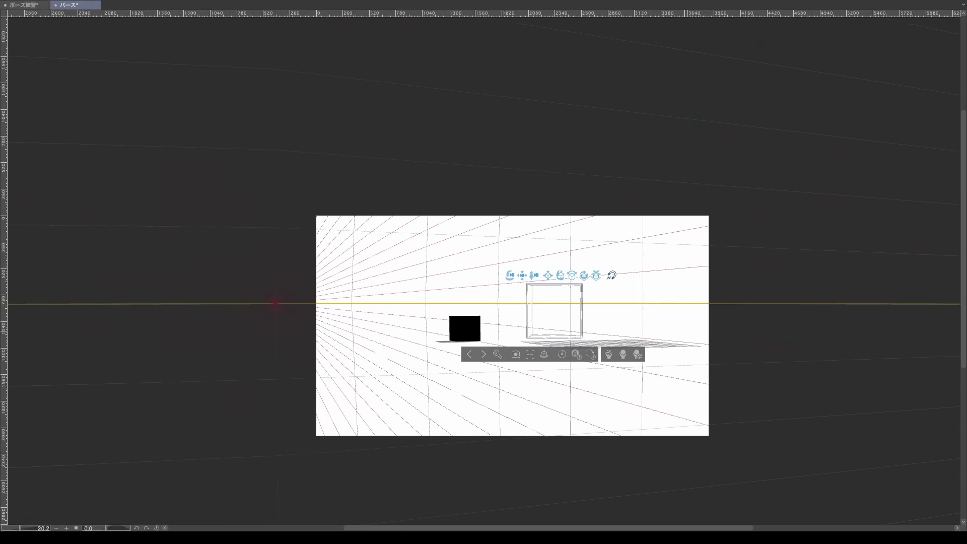
Orbit the camera near eye level until the red and green vanishing points both lie inside the canvas, with the frame cube between them
{"action": "left_click_drag", "start_coordinate": [705, 331], "coordinate": [776, 330]}
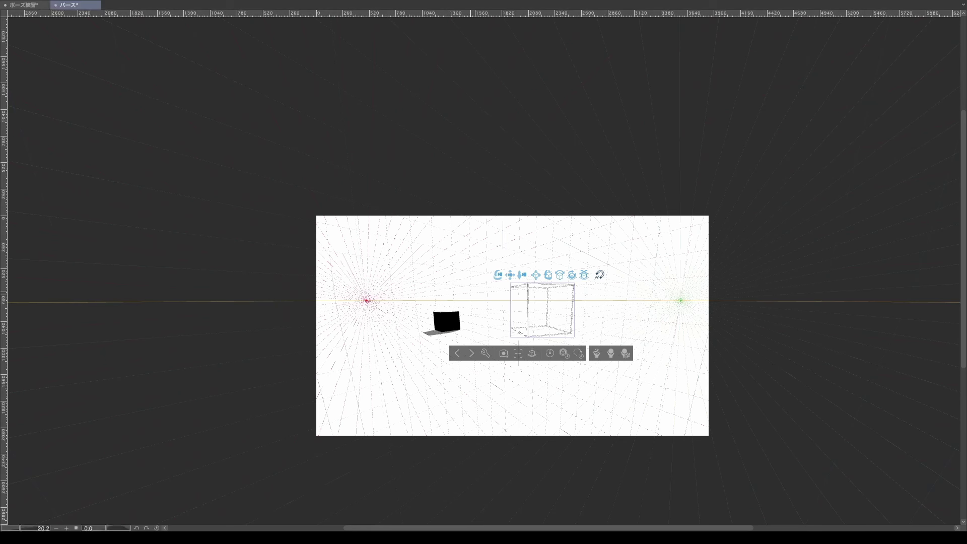
{"action": "mouse_move", "coordinate": [500, 297]}
{"action": "left_mouse_down"}
{"action": "mouse_move", "coordinate": [496, 267]}
{"action": "mouse_move", "coordinate": [496, 303]}
{"action": "mouse_move", "coordinate": [496, 284]}
{"action": "mouse_move", "coordinate": [488, 292]}
{"action": "mouse_move", "coordinate": [484, 282]}
{"action": "mouse_move", "coordinate": [483, 296]}
{"action": "mouse_move", "coordinate": [448, 307]}
{"action": "left_mouse_up"}
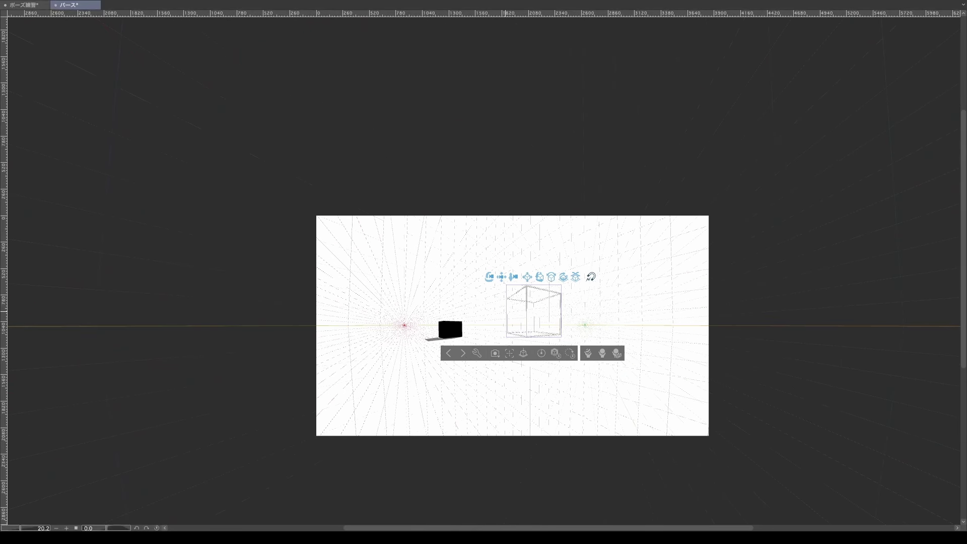
{"action": "left_click", "coordinate": [449, 307]}
{"action": "scroll", "coordinate": [517, 318], "scroll_direction": "up", "scroll_amount": 5}
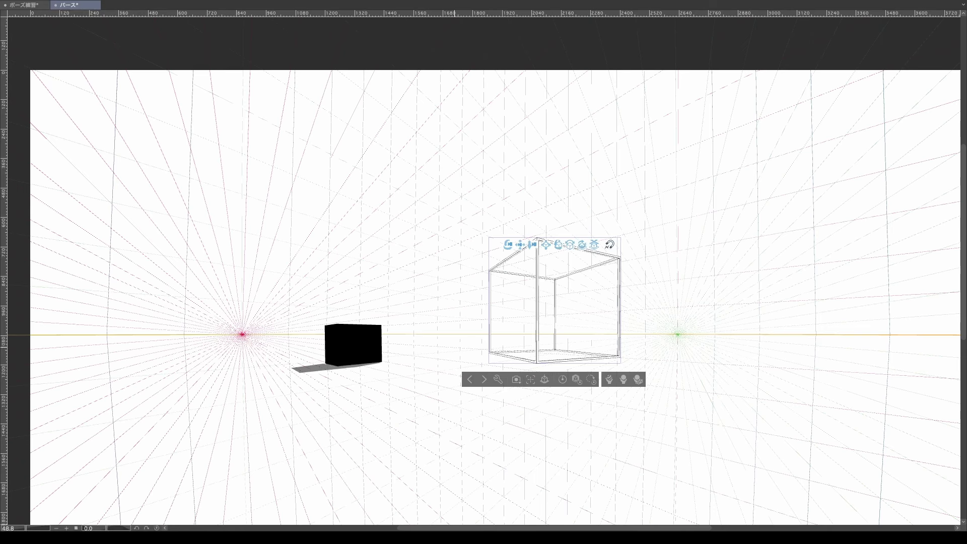
{"action": "left_click_drag", "start_coordinate": [455, 347], "coordinate": [439, 296]}
{"action": "scroll", "coordinate": [378, 315], "scroll_direction": "down", "scroll_amount": 2}
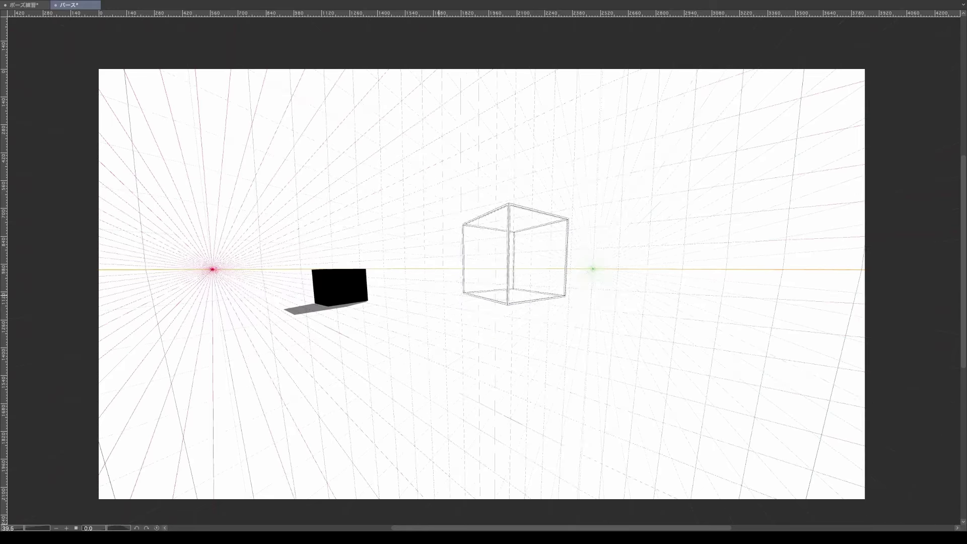
Shift the frame cube out to the canvas's right edge and orbit around it under both strong and weak perspective to compare the distortion
{"action": "mouse_move", "coordinate": [549, 282]}
{"action": "left_mouse_down"}
{"action": "mouse_move", "coordinate": [371, 296]}
{"action": "mouse_move", "coordinate": [715, 292]}
{"action": "left_mouse_up"}
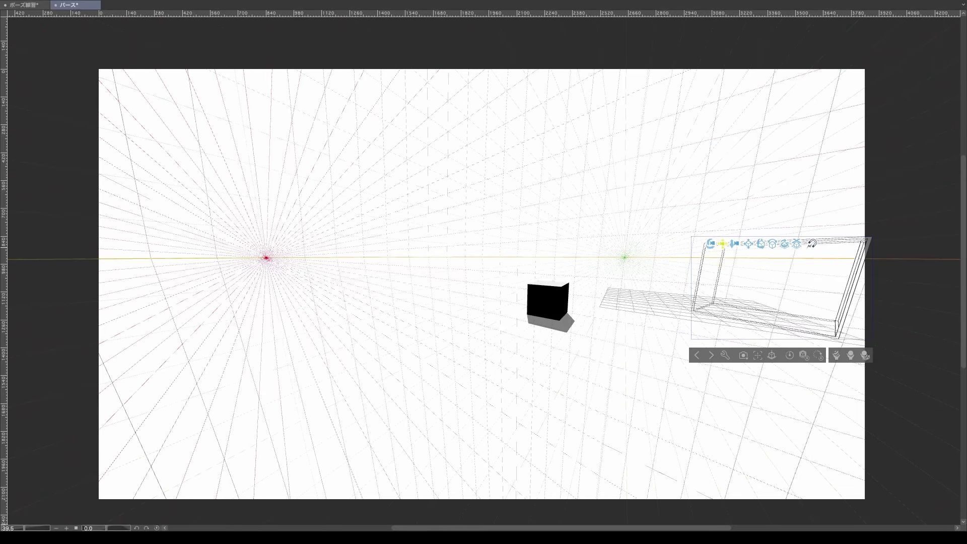
{"action": "left_click_drag", "start_coordinate": [809, 405], "coordinate": [756, 319]}
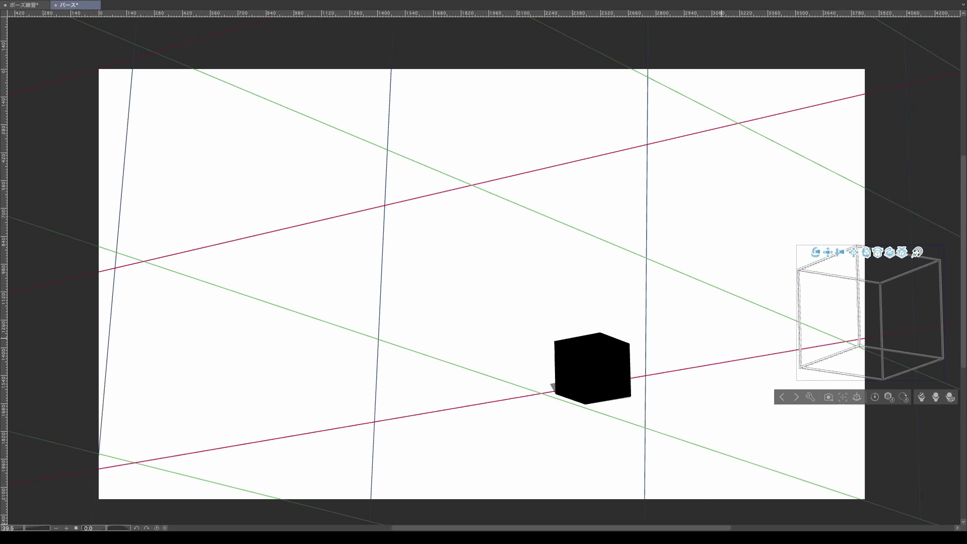
{"action": "left_click_drag", "start_coordinate": [802, 371], "coordinate": [821, 386]}
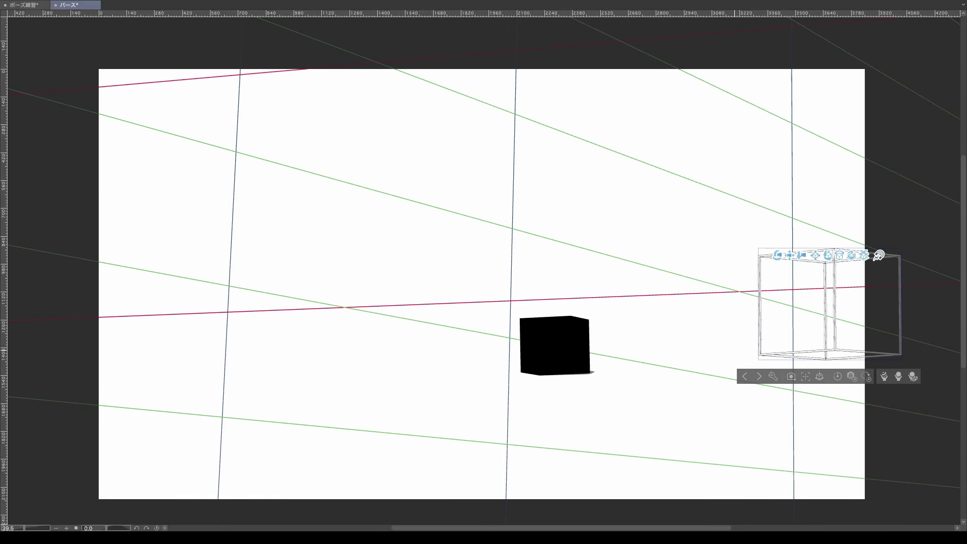
{"action": "left_click_drag", "start_coordinate": [734, 349], "coordinate": [812, 381]}
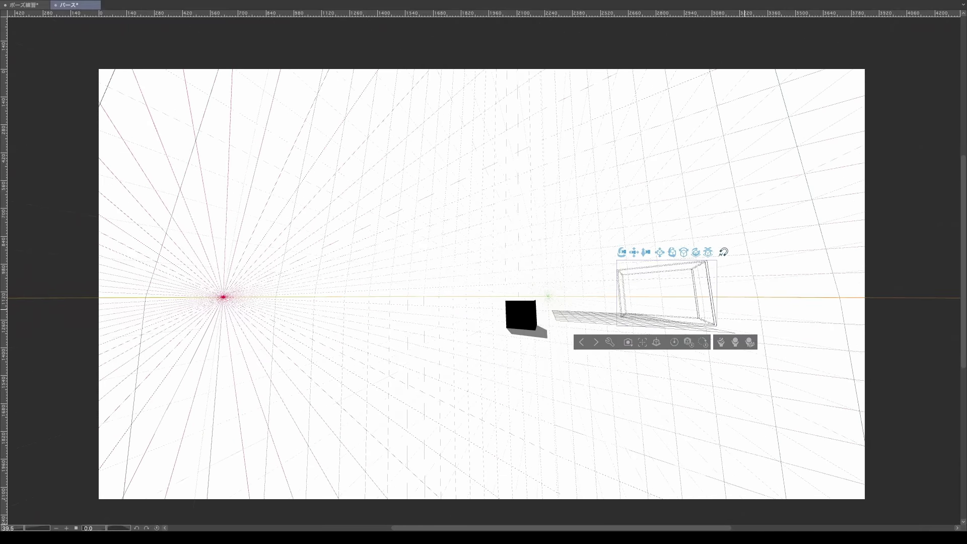
Under strong perspective, orbit the camera until the red vanishing point nears the canvas centre and the green one nears the right edge
{"action": "mouse_move", "coordinate": [745, 308]}
{"action": "left_mouse_down"}
{"action": "mouse_move", "coordinate": [705, 296]}
{"action": "mouse_move", "coordinate": [733, 299]}
{"action": "left_mouse_up"}
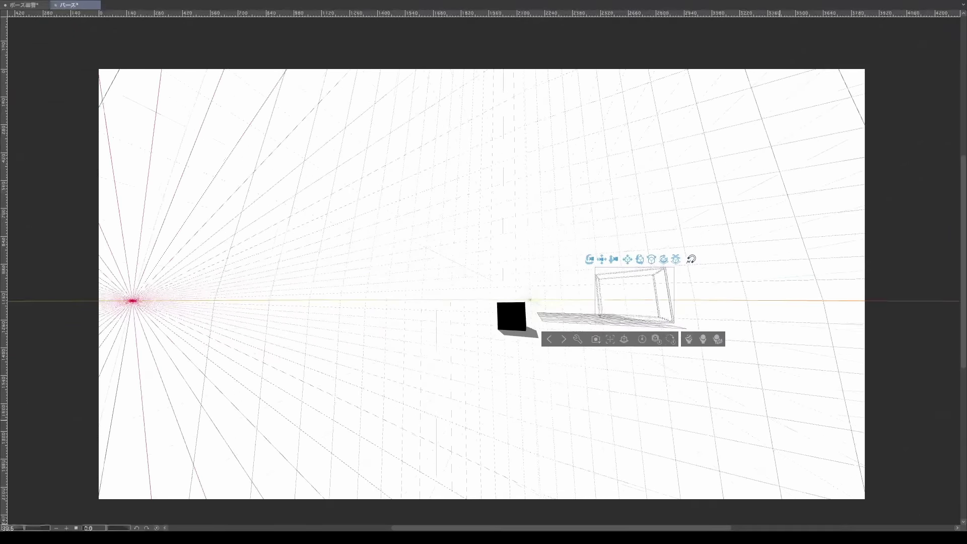
{"action": "left_click_drag", "start_coordinate": [780, 420], "coordinate": [752, 386]}
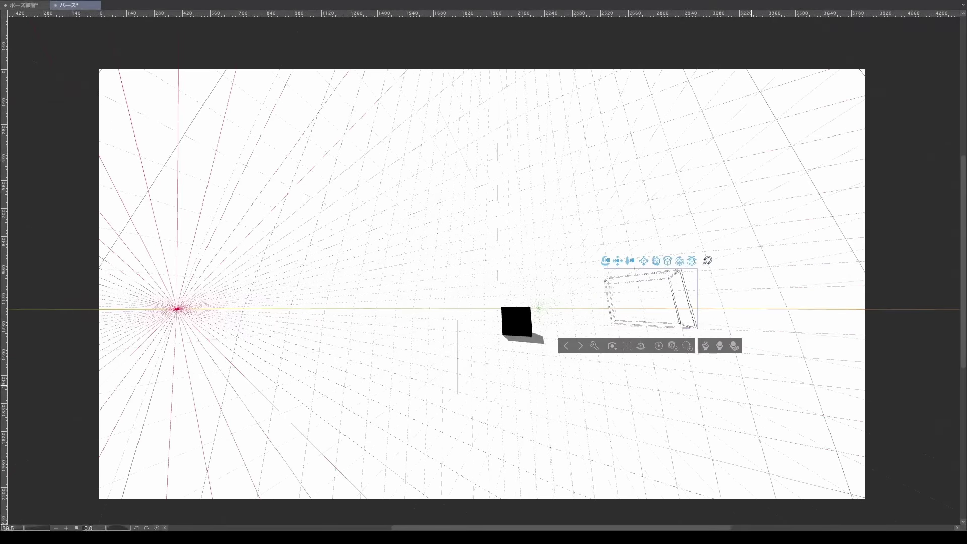
{"action": "left_click_drag", "start_coordinate": [779, 339], "coordinate": [79, 284]}
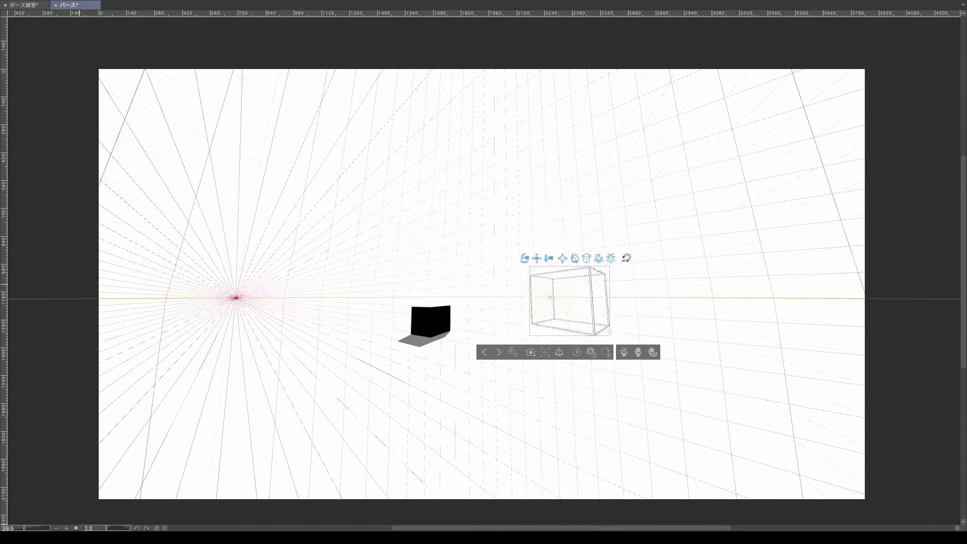
{"action": "left_click_drag", "start_coordinate": [539, 260], "coordinate": [490, 261]}
{"action": "left_click_drag", "start_coordinate": [705, 325], "coordinate": [492, 315]}
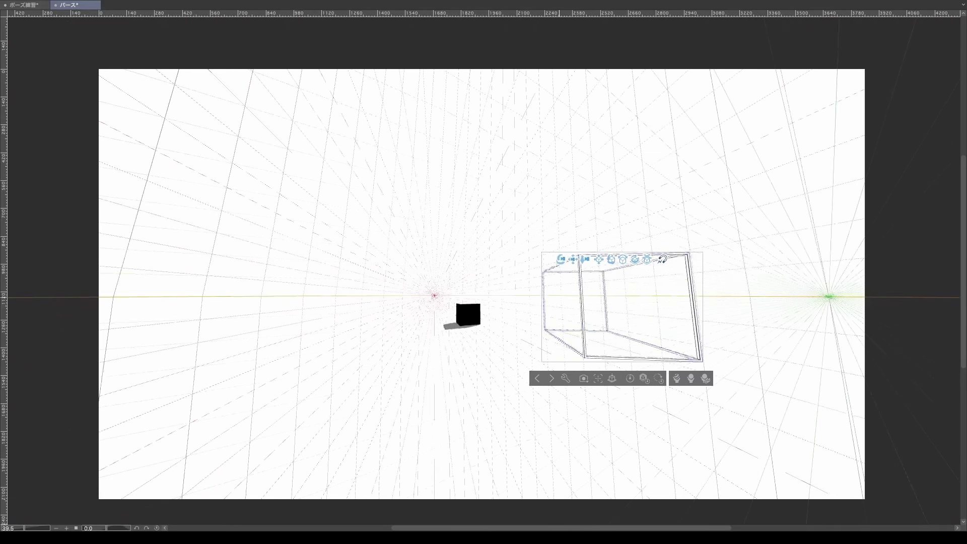
Bring the frame cube back toward the canvas centre and orbit until the red vanishing point sits inside it in one-point perspective
{"action": "left_click_drag", "start_coordinate": [585, 247], "coordinate": [455, 250]}
{"action": "left_click_drag", "start_coordinate": [643, 360], "coordinate": [582, 348]}
{"action": "left_click_drag", "start_coordinate": [480, 242], "coordinate": [483, 324]}
{"action": "left_click_drag", "start_coordinate": [474, 261], "coordinate": [484, 314]}
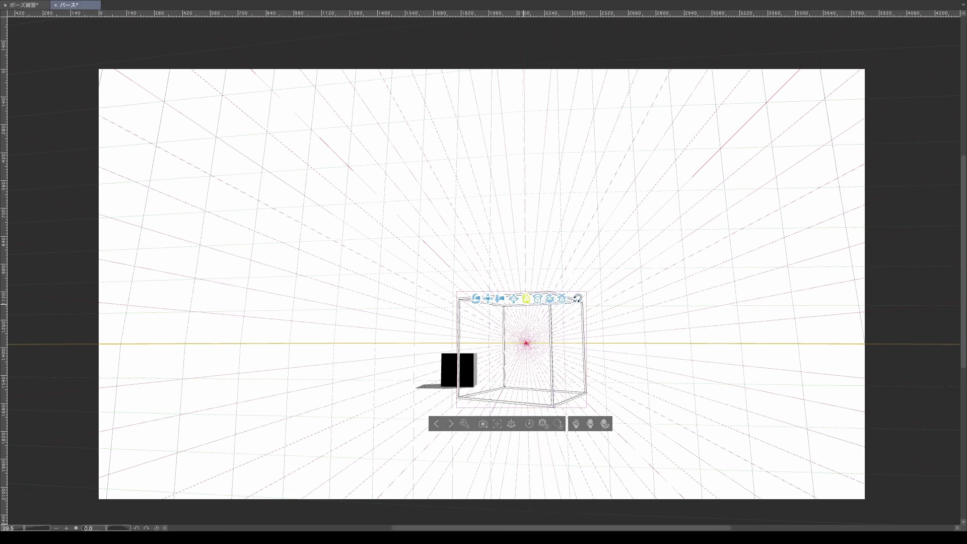
Rotate the frame cube obliquely until it stands on one corner, and tilt the camera to move the horizon up and down behind it
{"action": "left_click_drag", "start_coordinate": [527, 299], "coordinate": [559, 317]}
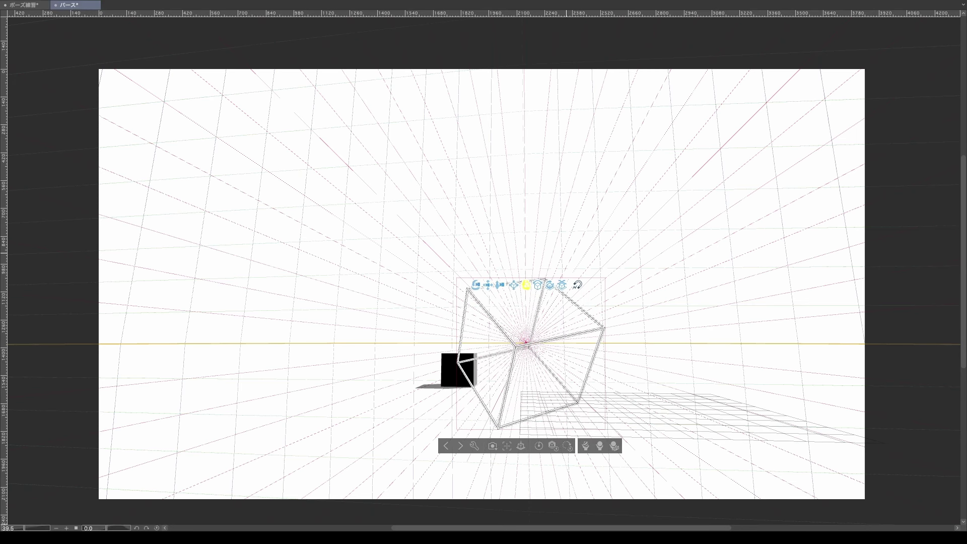
{"action": "scroll", "coordinate": [563, 380], "scroll_direction": "up", "scroll_amount": 2}
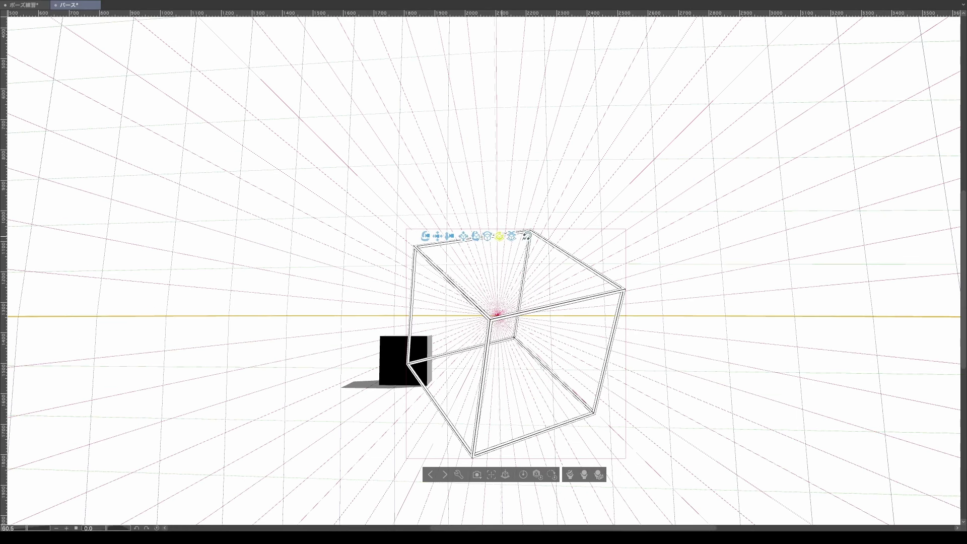
{"action": "left_click_drag", "start_coordinate": [555, 332], "coordinate": [484, 307]}
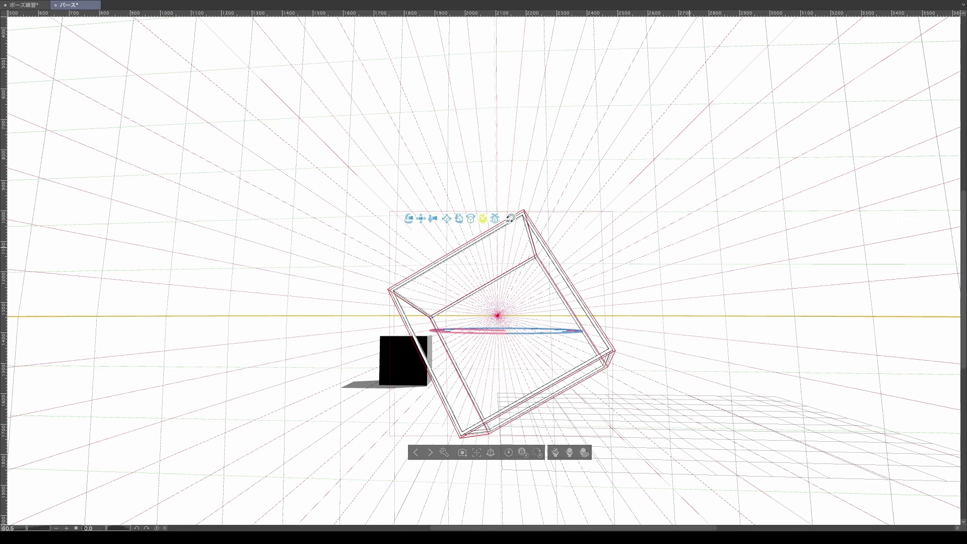
{"action": "mouse_move", "coordinate": [510, 218]}
{"action": "left_mouse_down"}
{"action": "mouse_move", "coordinate": [481, 229]}
{"action": "mouse_move", "coordinate": [529, 238]}
{"action": "mouse_move", "coordinate": [514, 234]}
{"action": "mouse_move", "coordinate": [520, 258]}
{"action": "mouse_move", "coordinate": [519, 233]}
{"action": "left_mouse_up"}
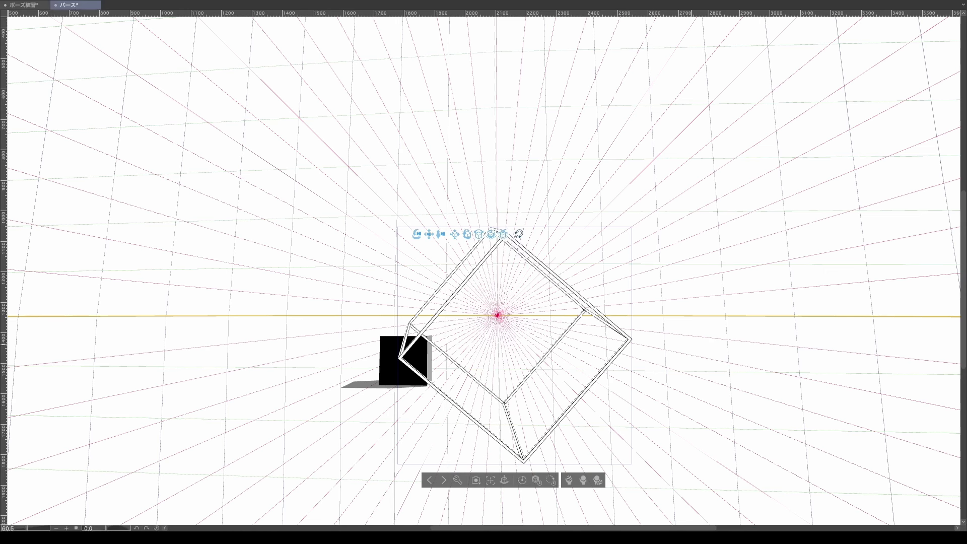
{"action": "left_click_drag", "start_coordinate": [502, 232], "coordinate": [507, 230]}
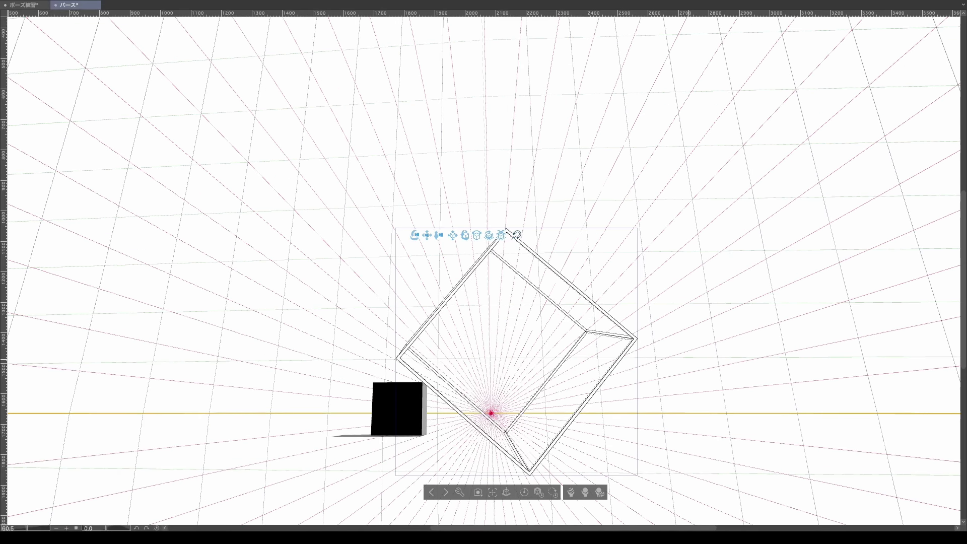
{"action": "mouse_move", "coordinate": [508, 232]}
{"action": "left_mouse_down"}
{"action": "mouse_move", "coordinate": [515, 225]}
{"action": "mouse_move", "coordinate": [522, 235]}
{"action": "mouse_move", "coordinate": [519, 225]}
{"action": "left_mouse_up"}
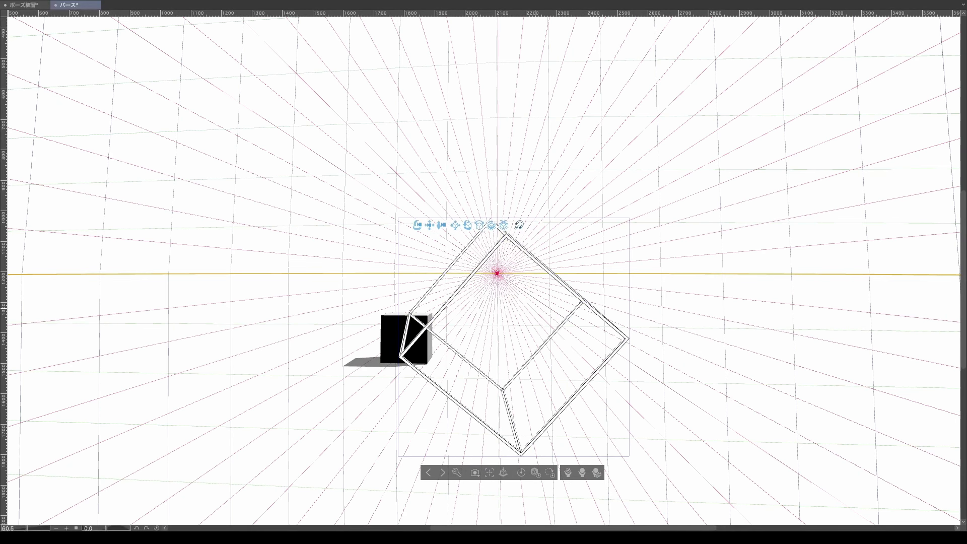